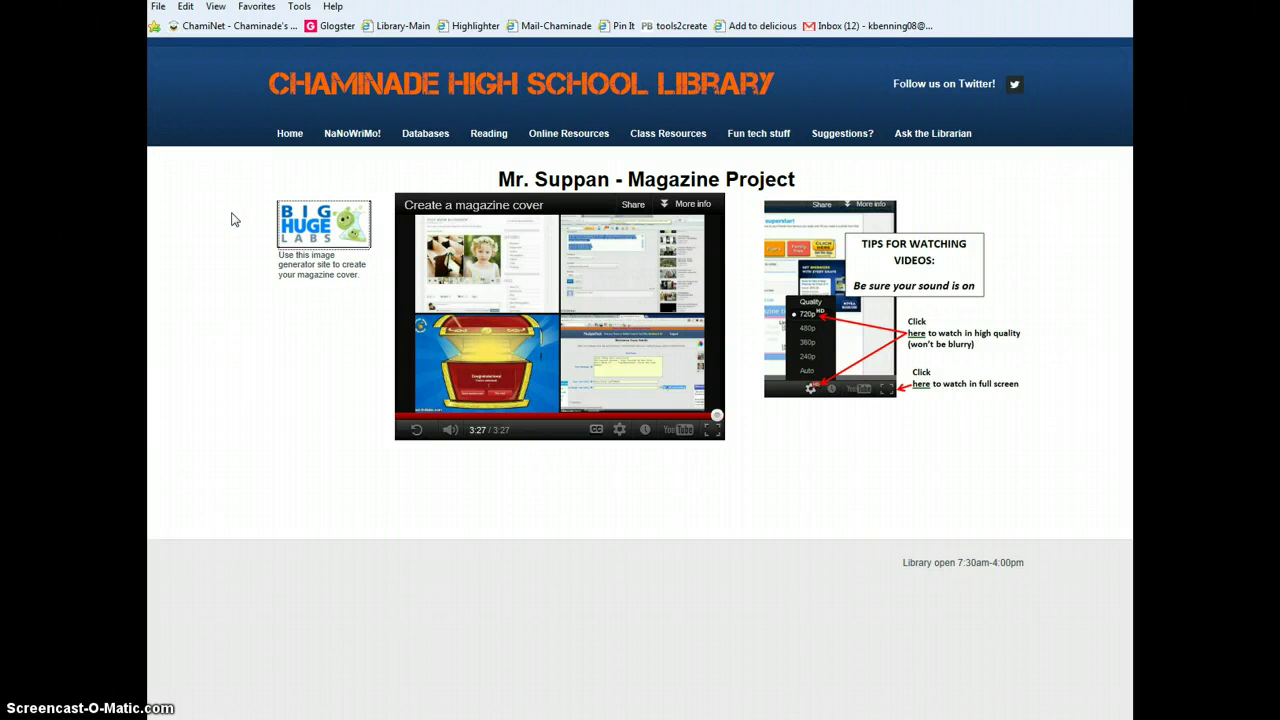
- Go to Big Huge Labs from the library link and pick the Magazine Cover toy
left_click(330, 224)
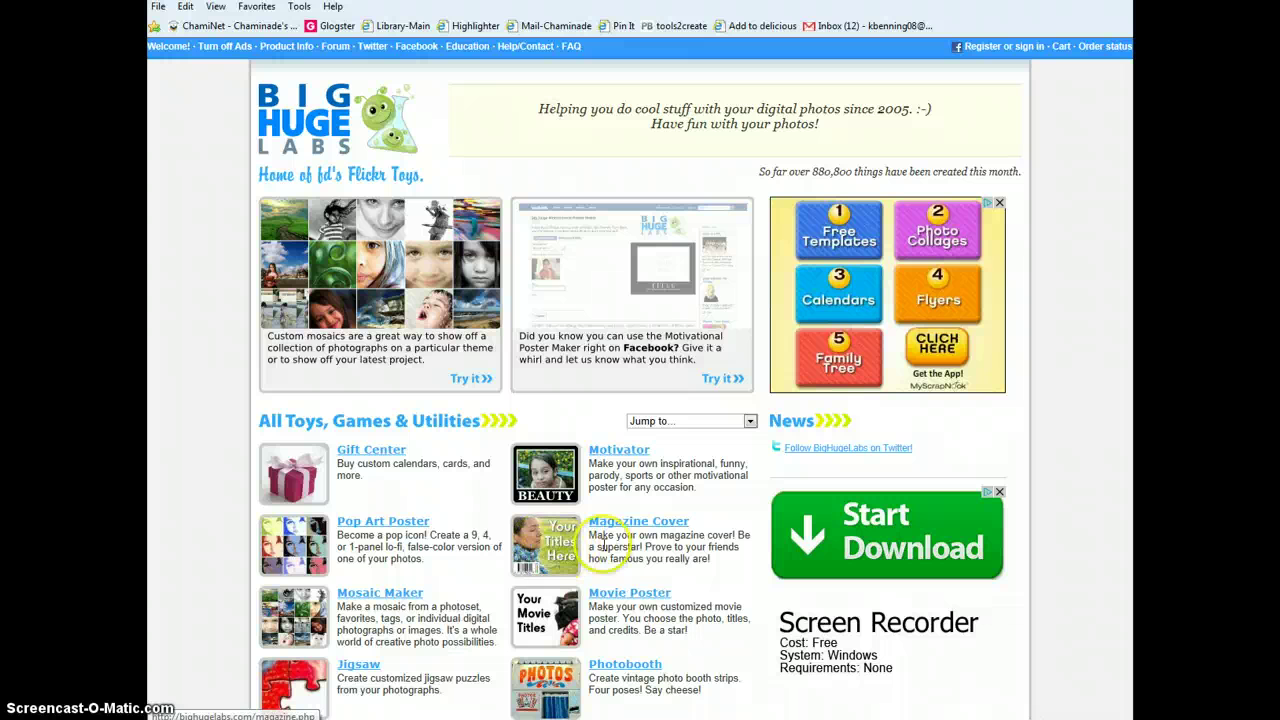
left_click(667, 524)
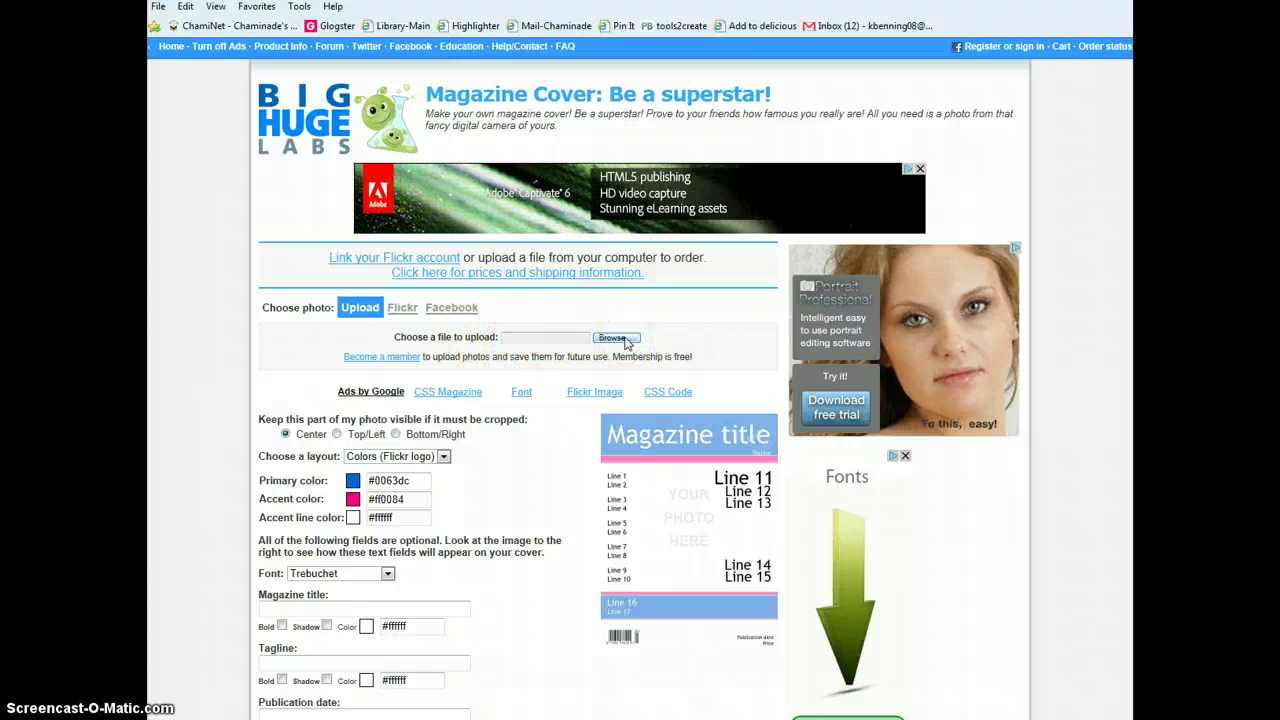
- Select jerusalem.jpg from the computer as the cover photo to upload
left_click(616, 338)
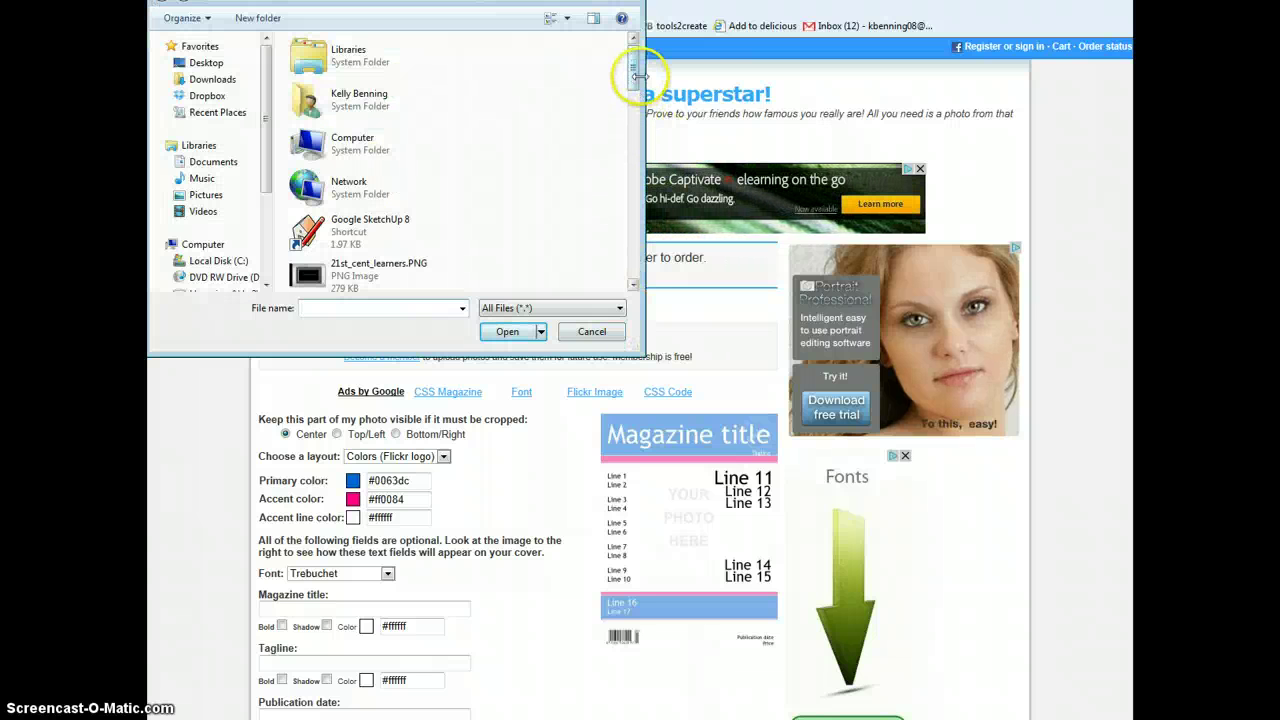
left_click_drag(633, 68, 632, 183)
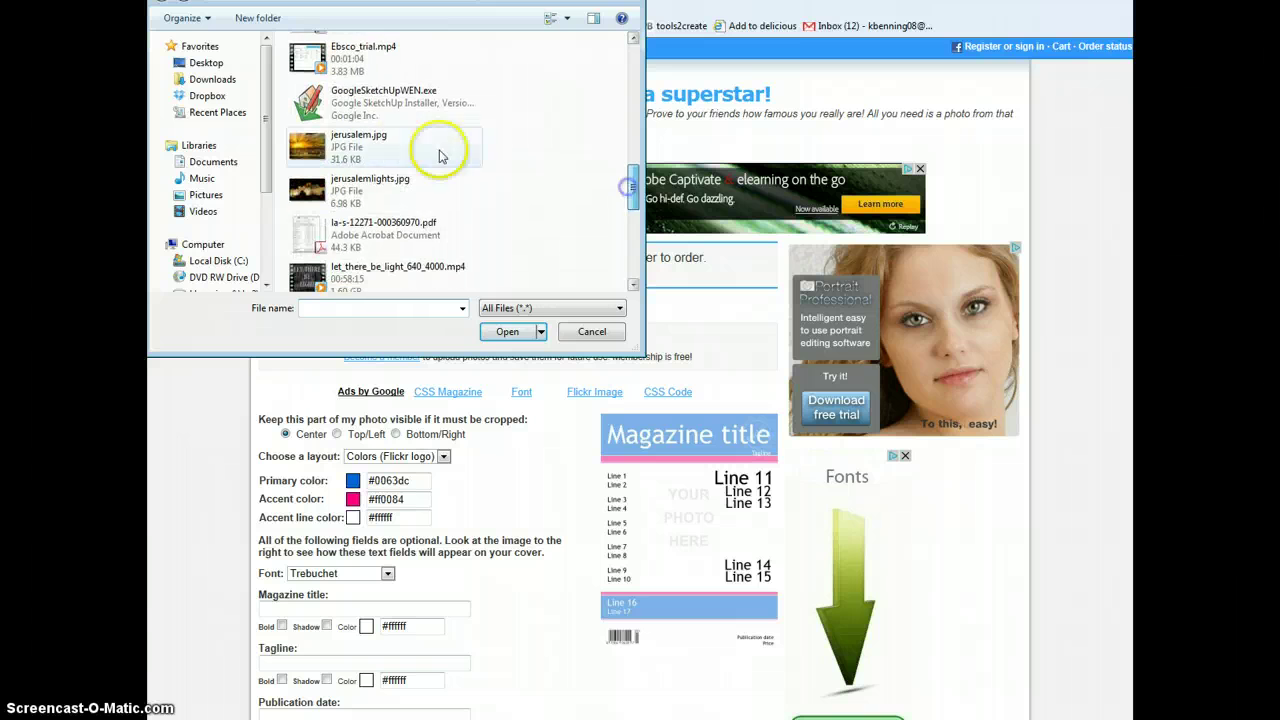
left_click(365, 150)
left_click(505, 332)
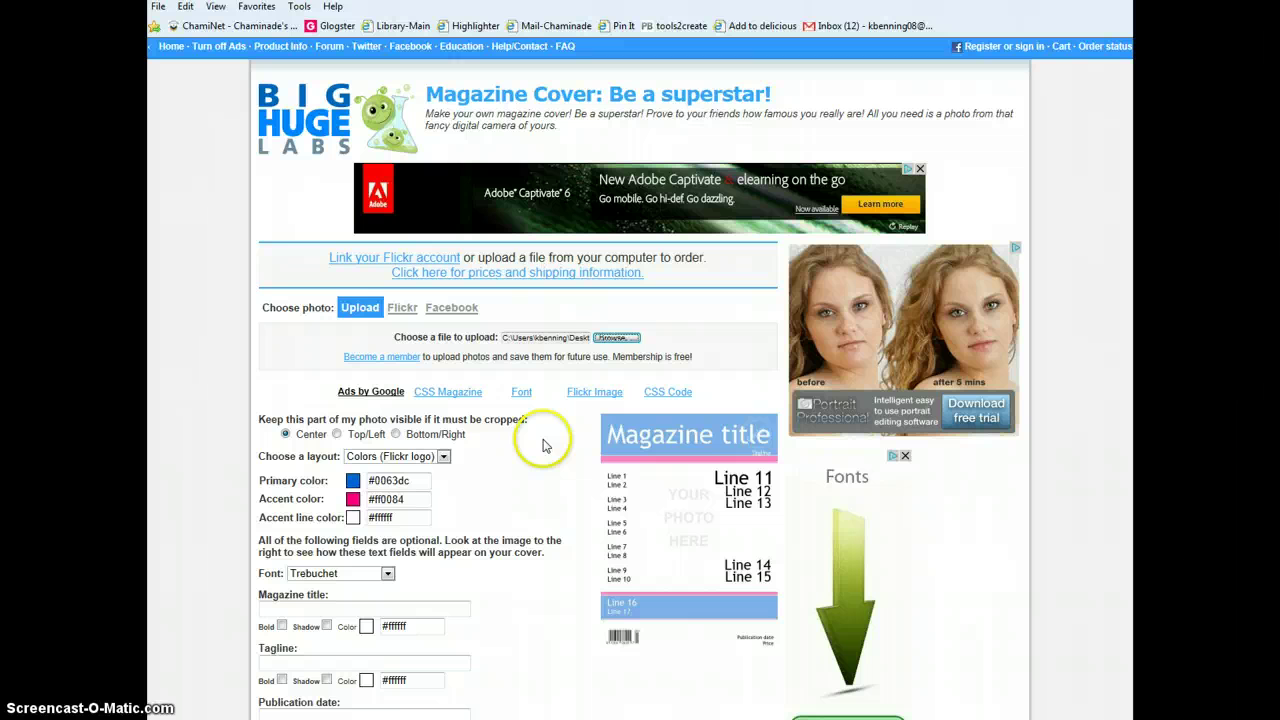
- Try the Autumn and Green tagline layouts, then settle on the Red tagline layout
left_click(443, 457)
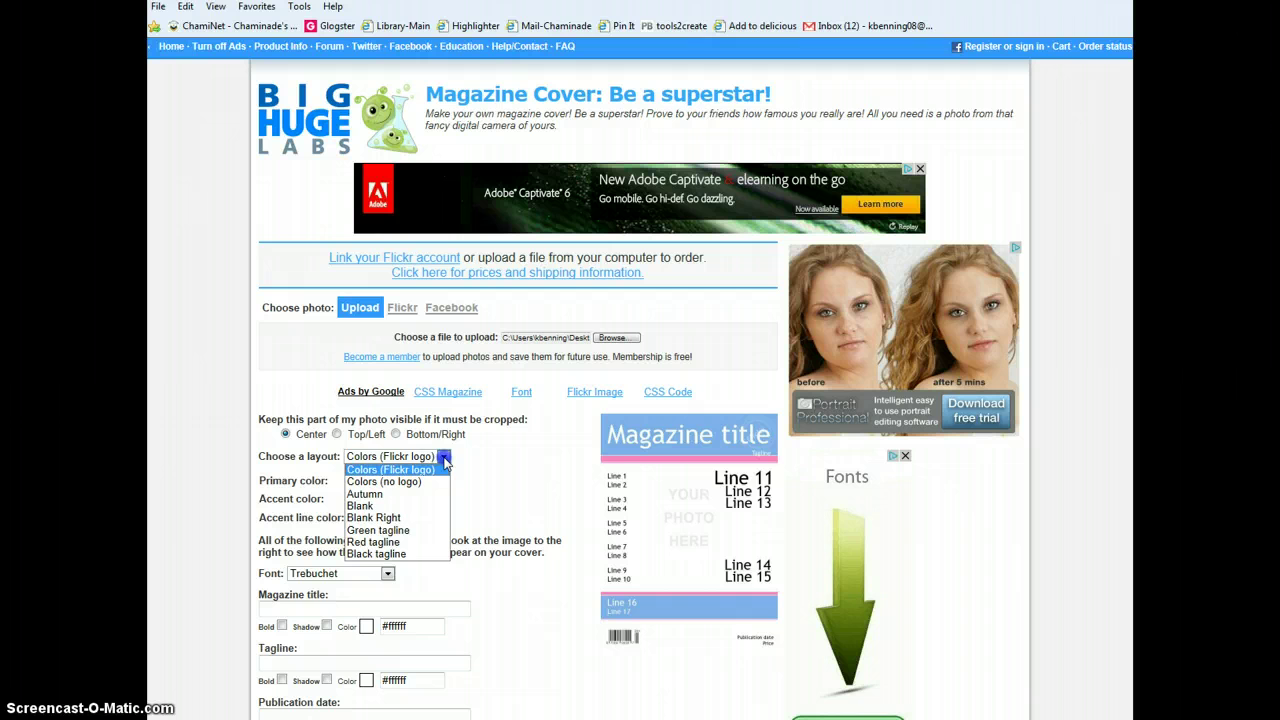
left_click(400, 495)
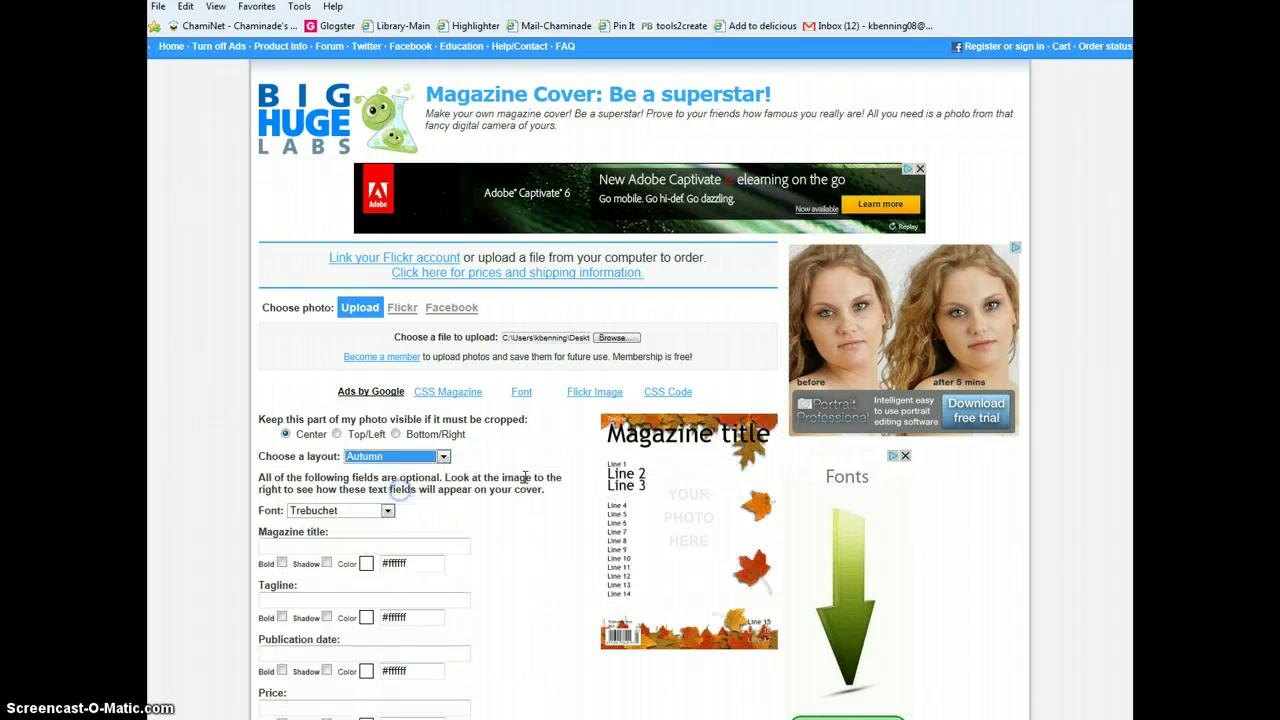
left_click(444, 458)
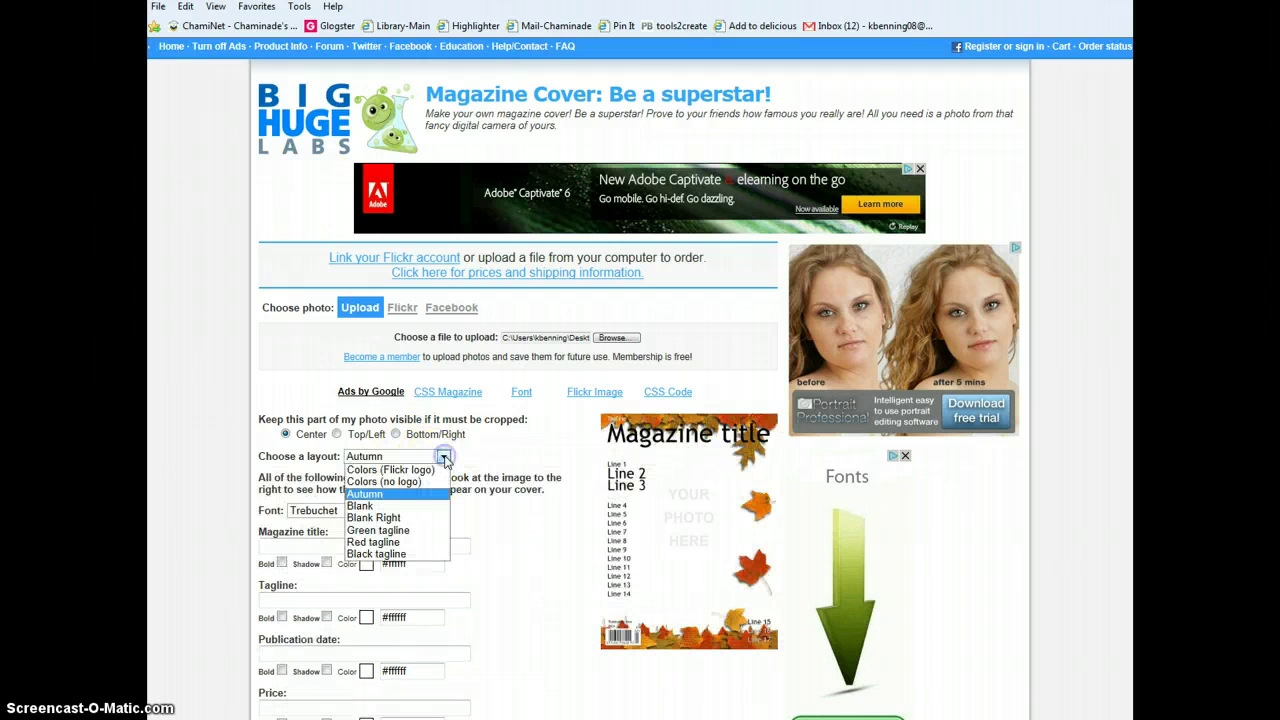
left_click(402, 535)
left_click(443, 458)
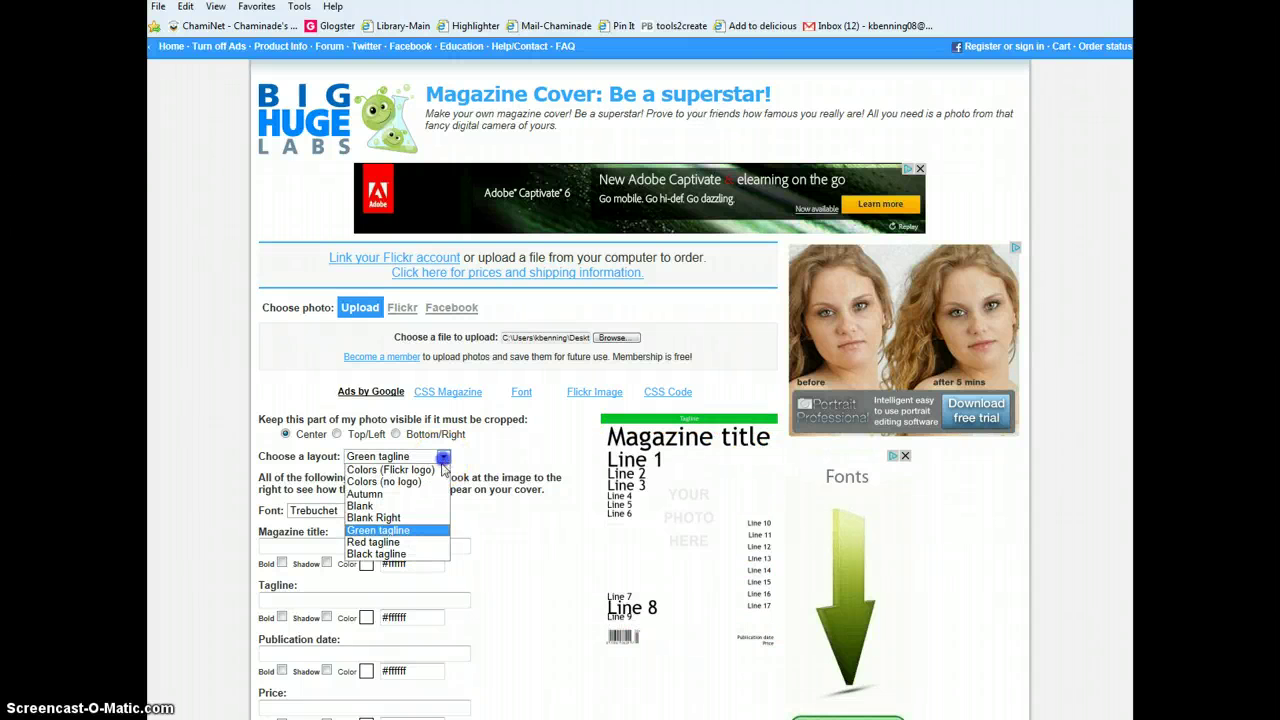
left_click(405, 547)
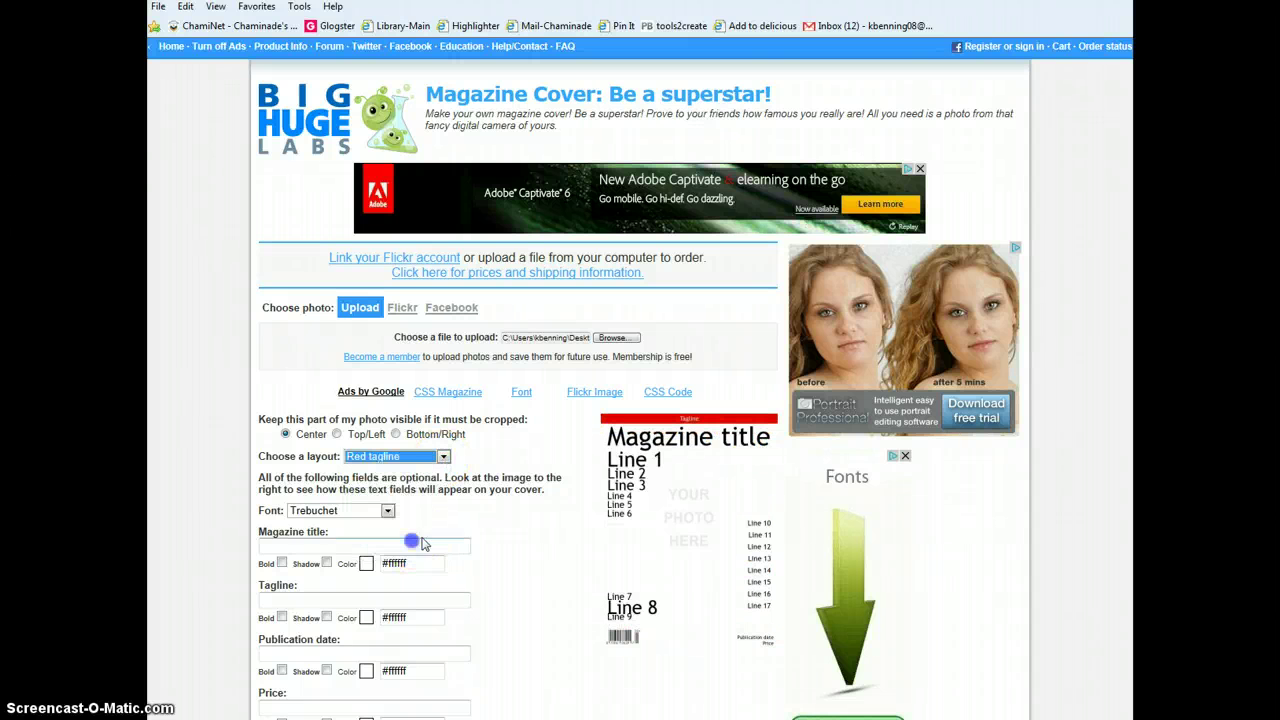
left_click(387, 511)
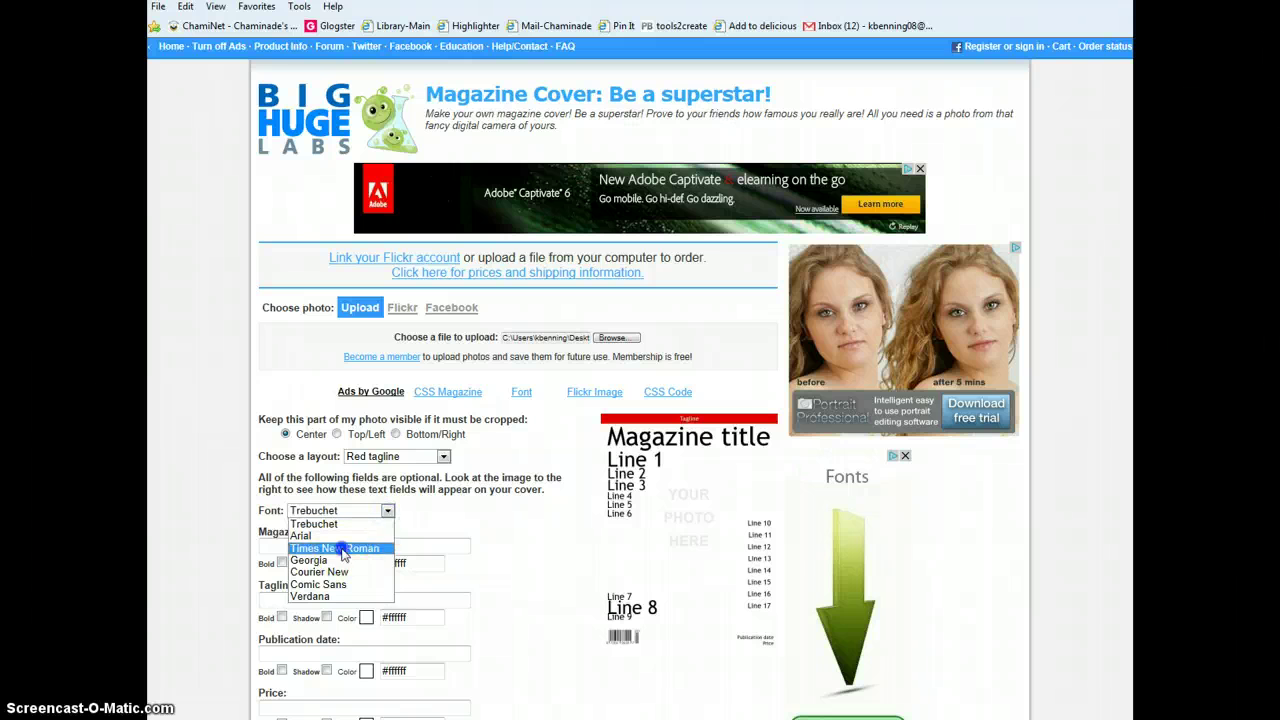
- Use the Times New Roman font and enter 'Jerusalem Times' as the magazine title
left_click(334, 548)
left_click(413, 546)
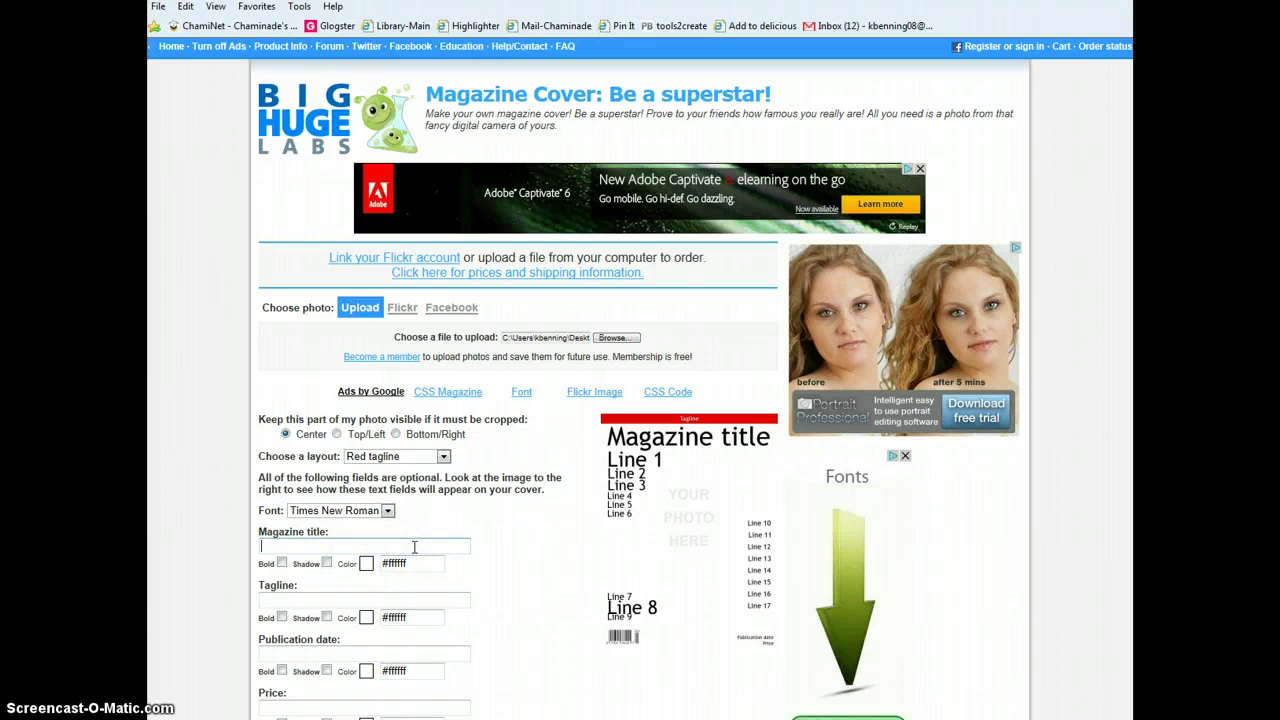
type("J")
left_click(377, 562)
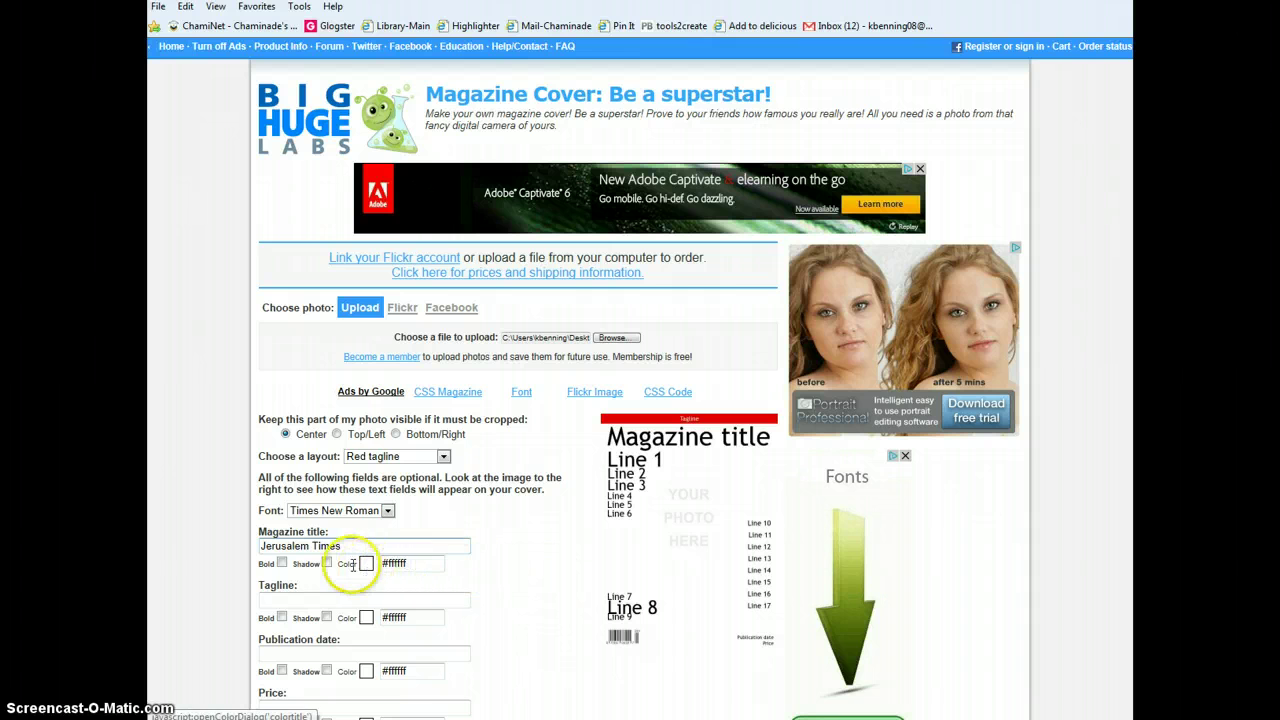
- Make the title bold with a shadow, coloured orange #ff8528
left_click(282, 563)
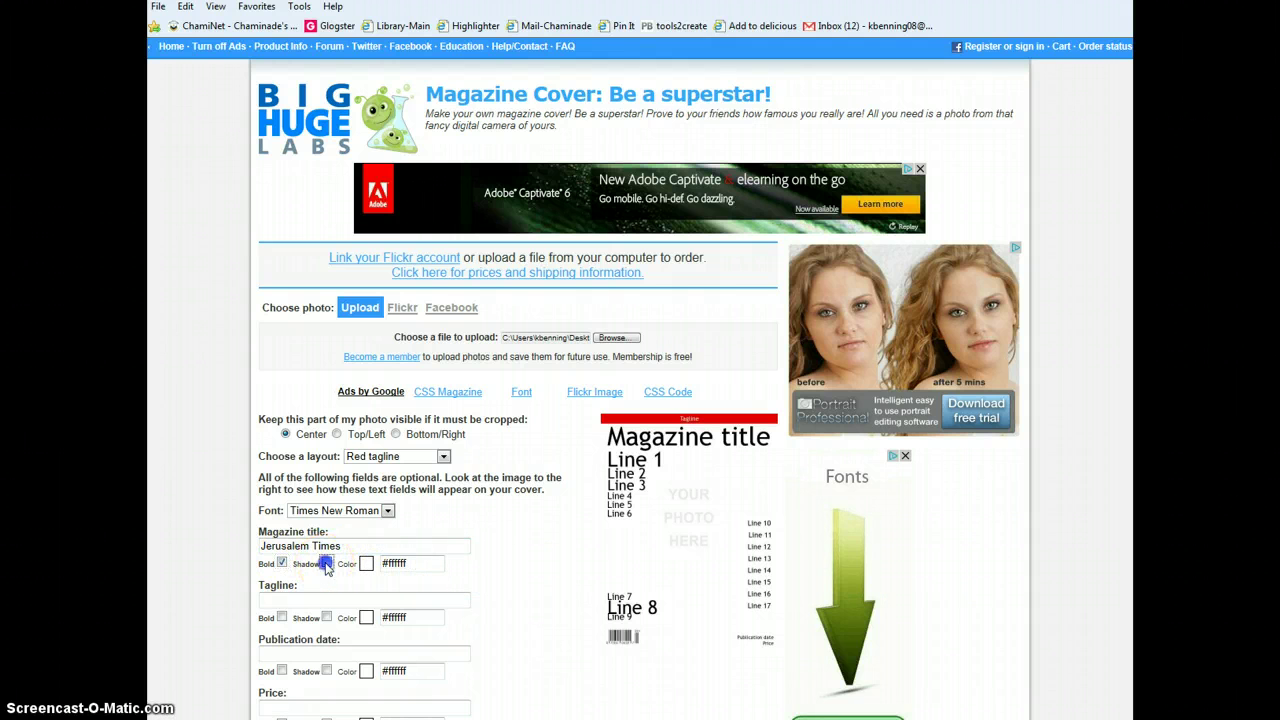
left_click(368, 565)
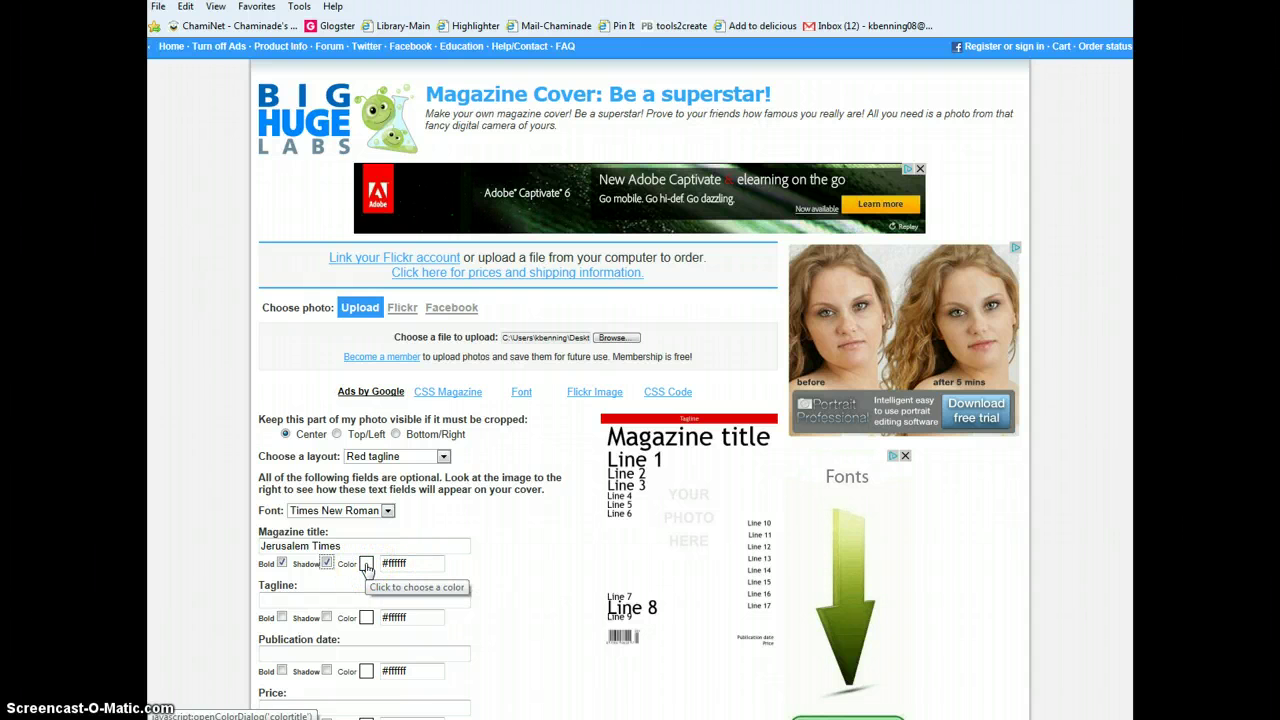
left_click(368, 565)
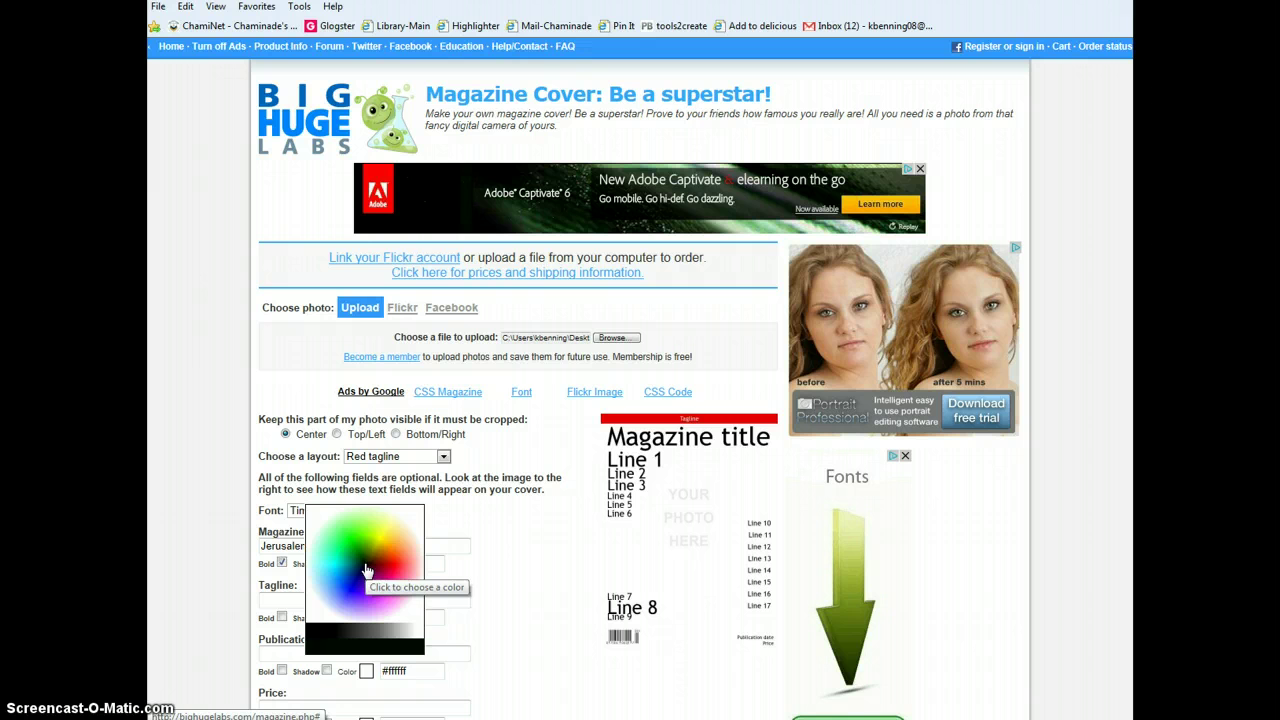
left_click_drag(387, 558, 396, 558)
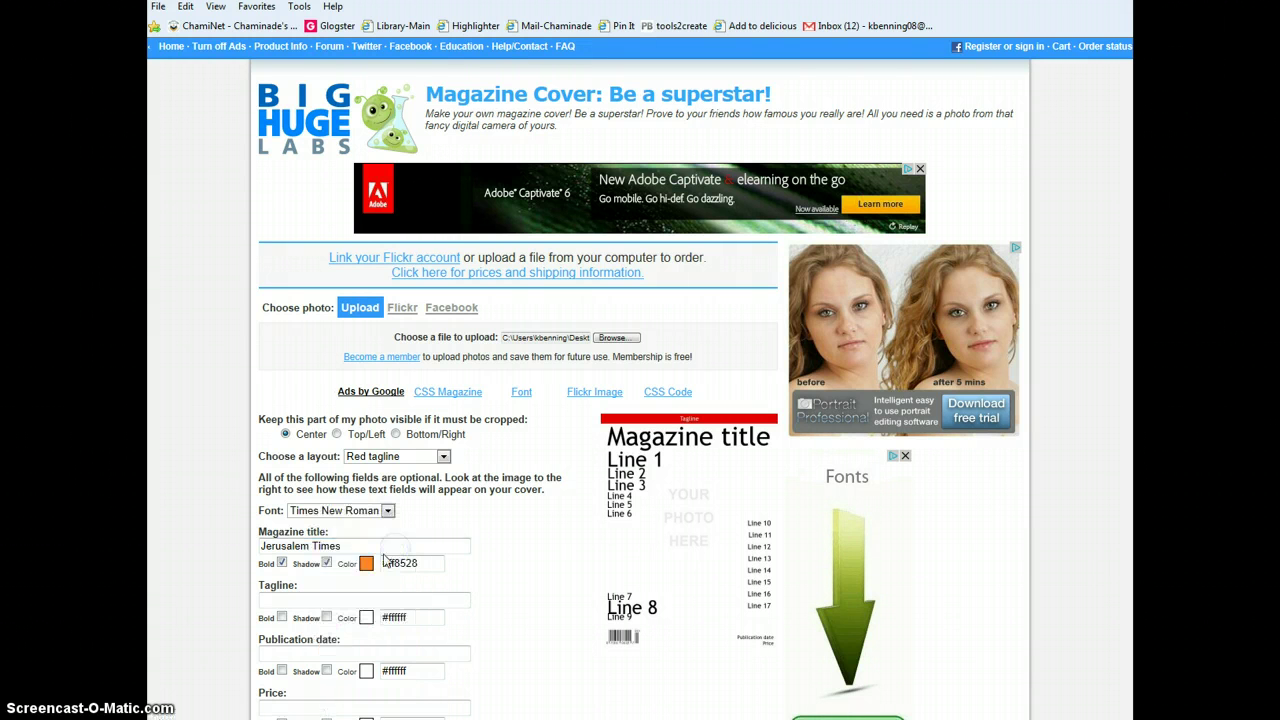
left_click(355, 598)
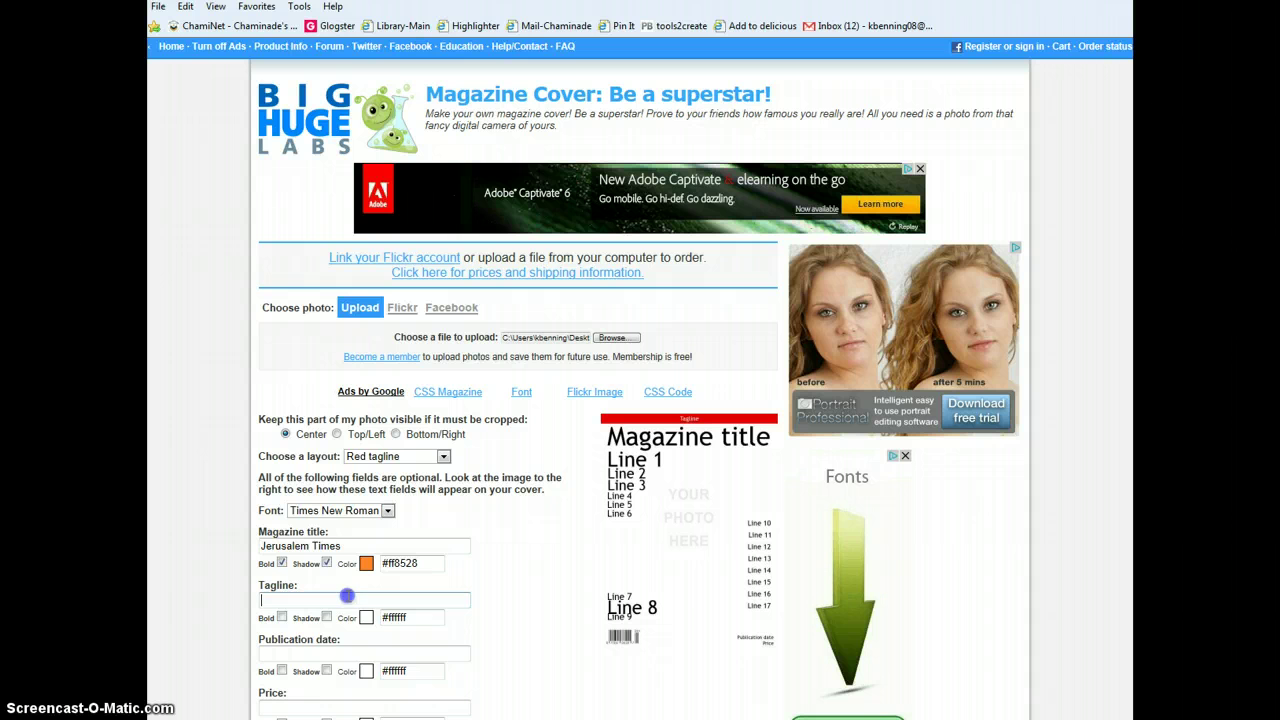
- Enter 'Best city ever!' as the cover tagline
left_click(708, 425)
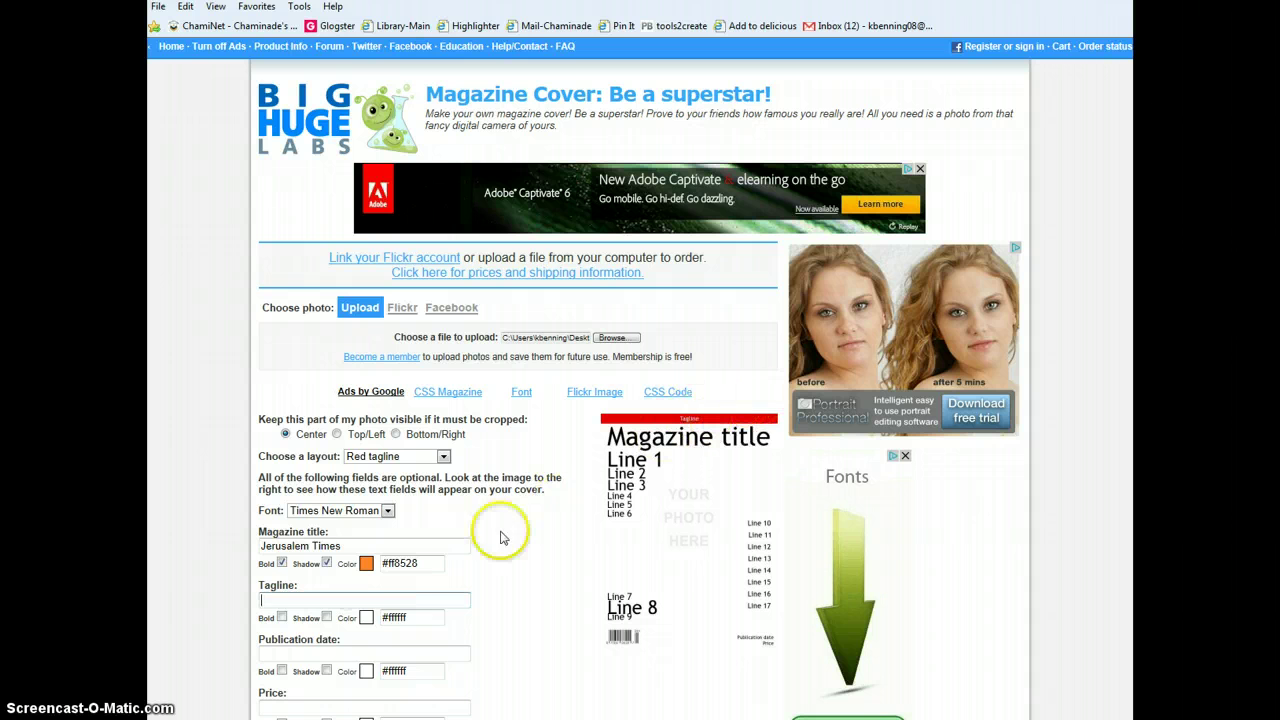
left_click(387, 599)
type("b")
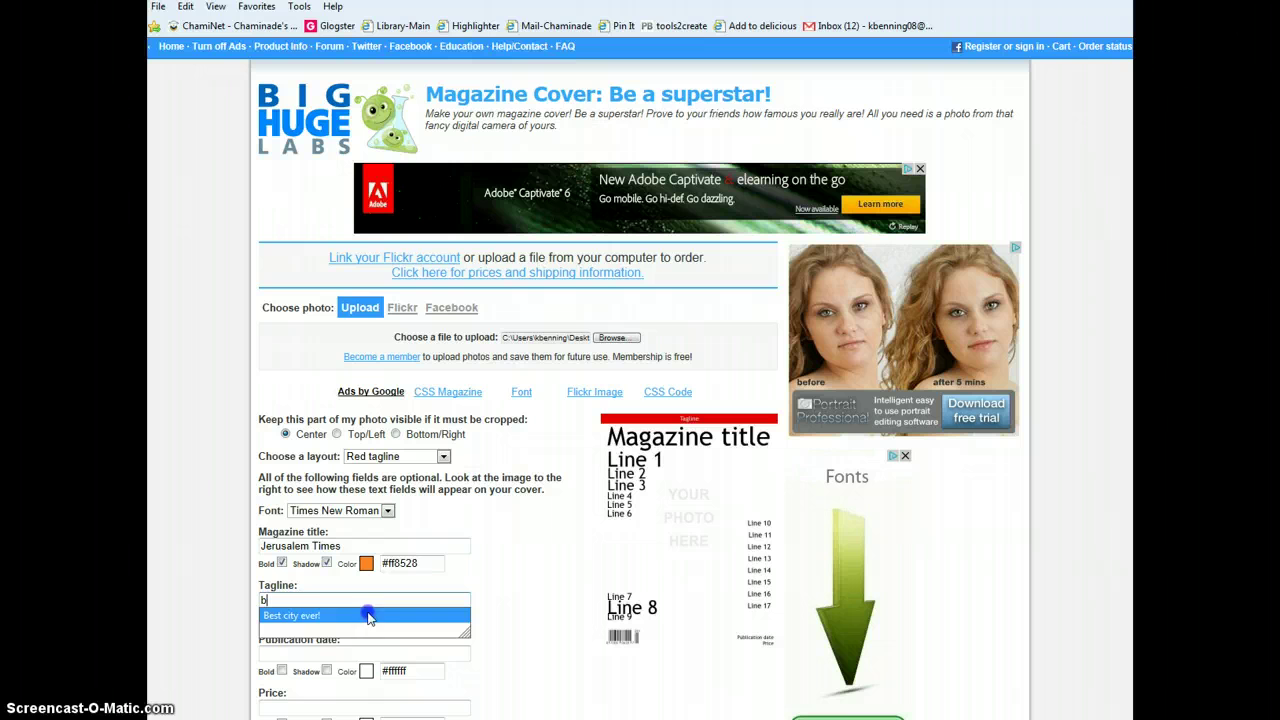
left_click(368, 616)
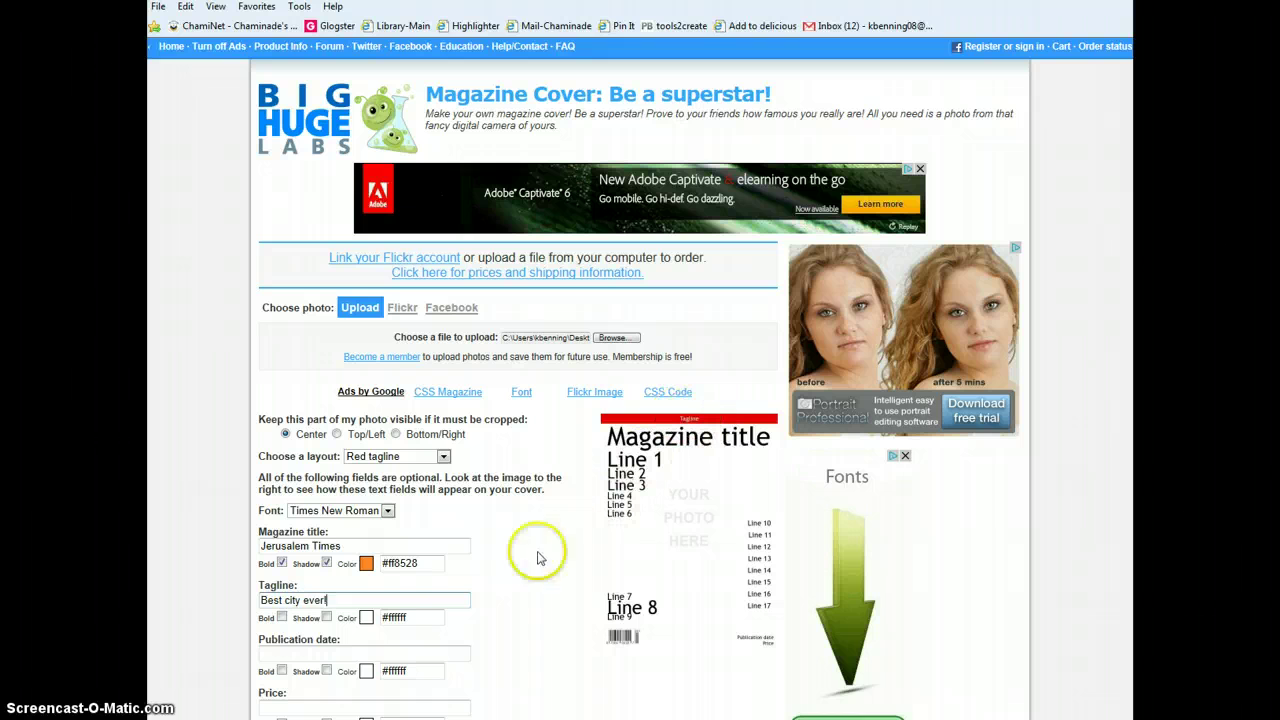
scroll(407, 650, "down", 1)
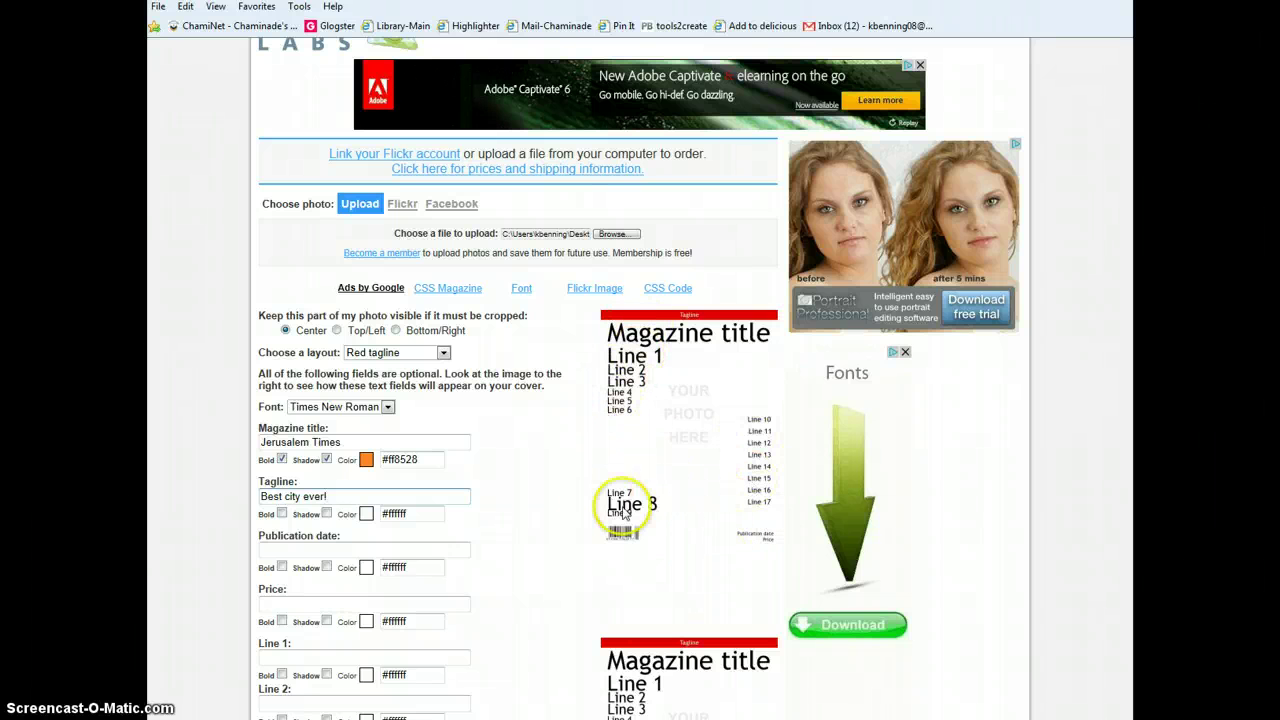
scroll(390, 513, "down", 3)
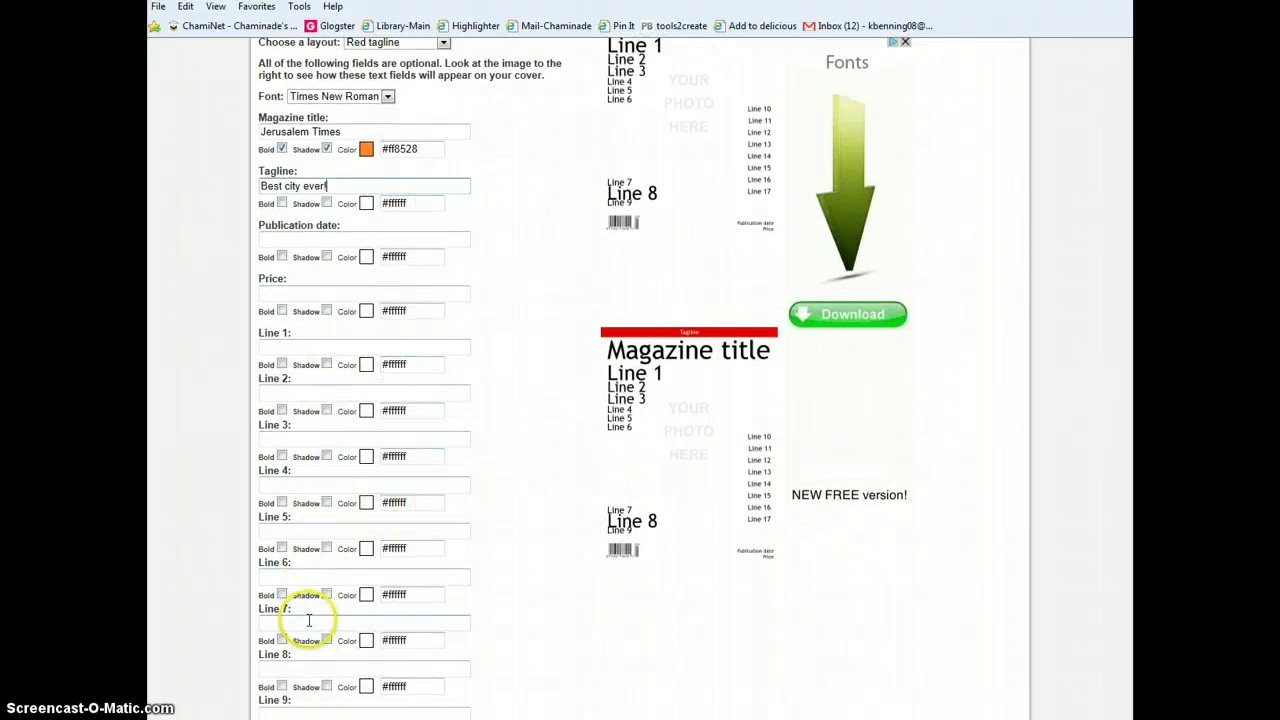
scroll(320, 580, "up", 3)
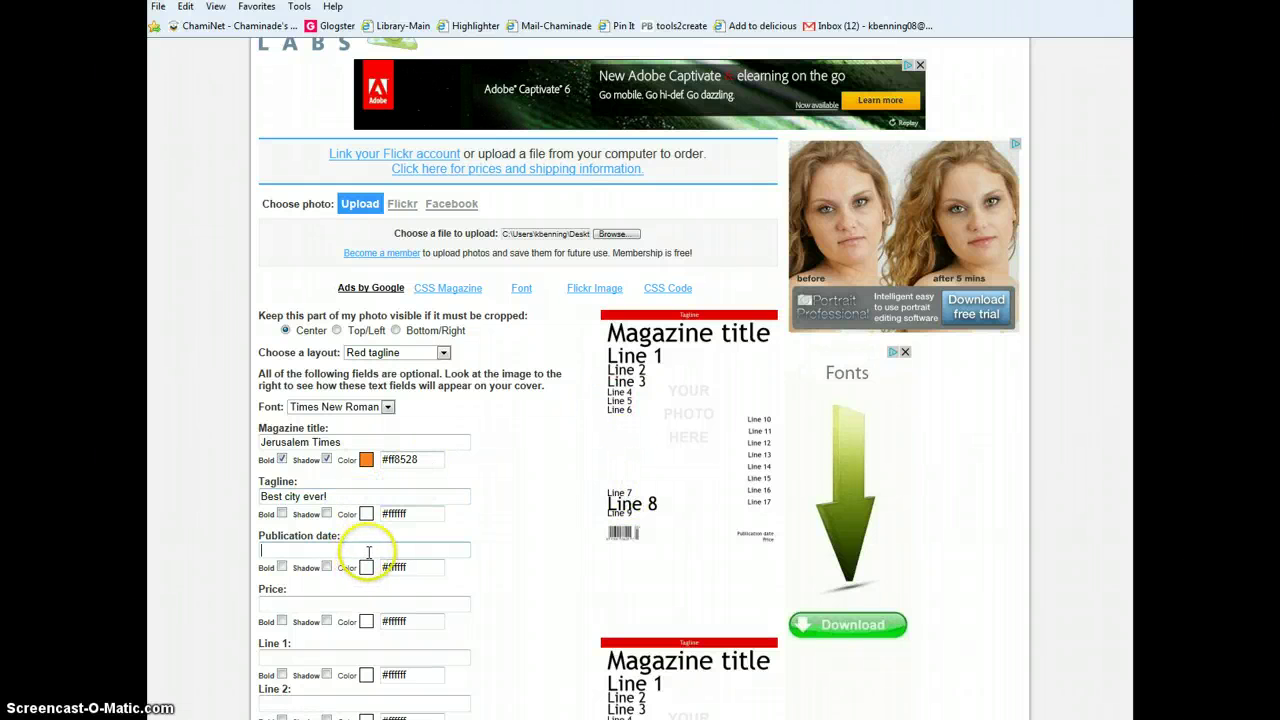
- Set the publication date to AD 33 and colour it red
type("a")
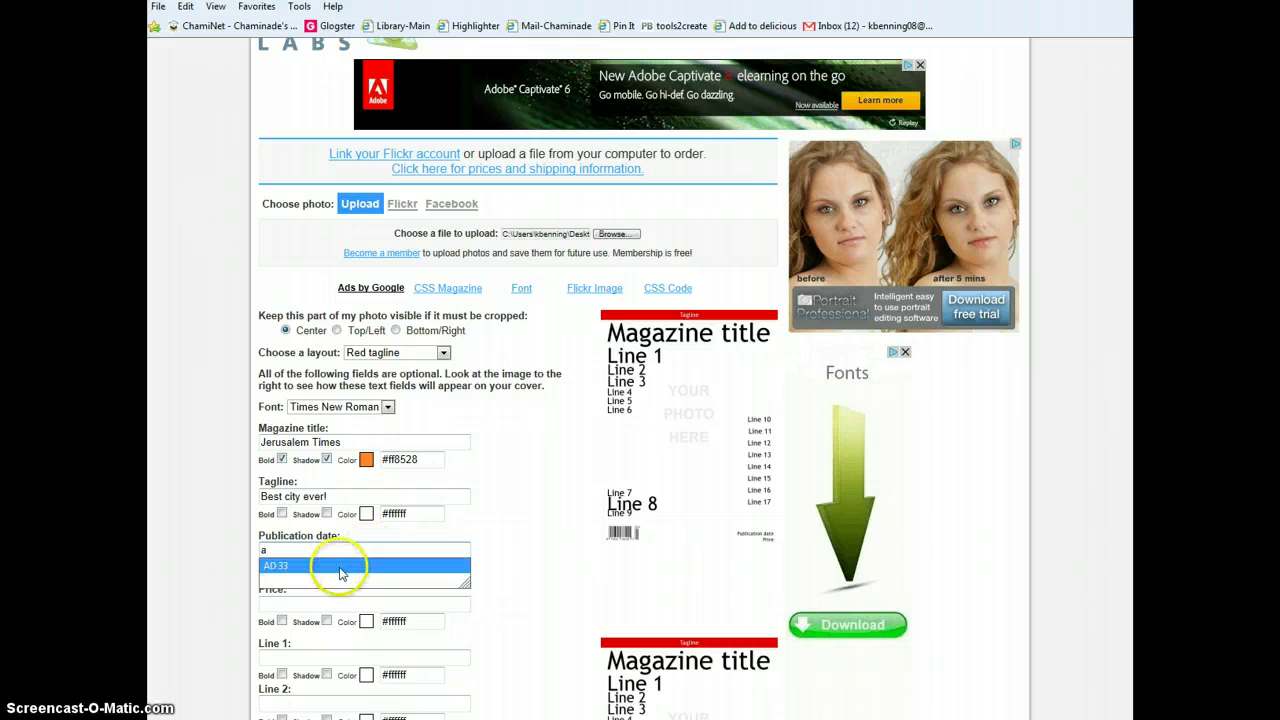
left_click(429, 566)
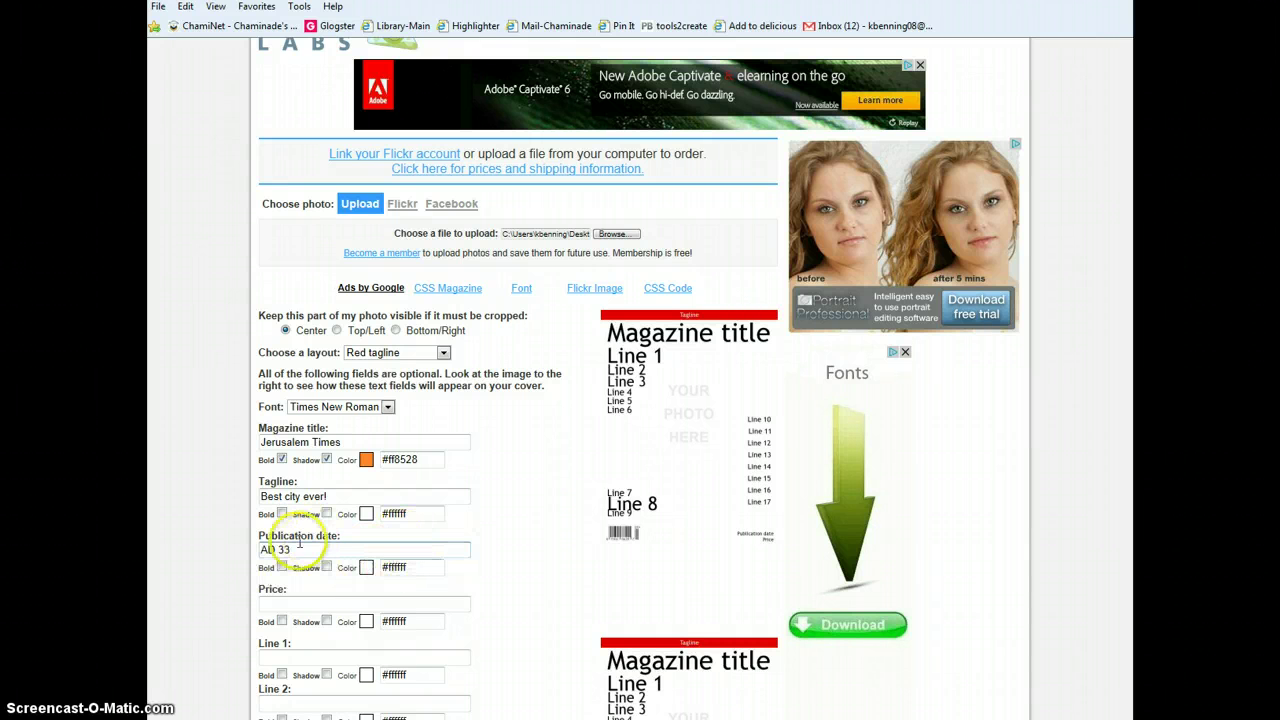
left_click(366, 567)
left_click(403, 567)
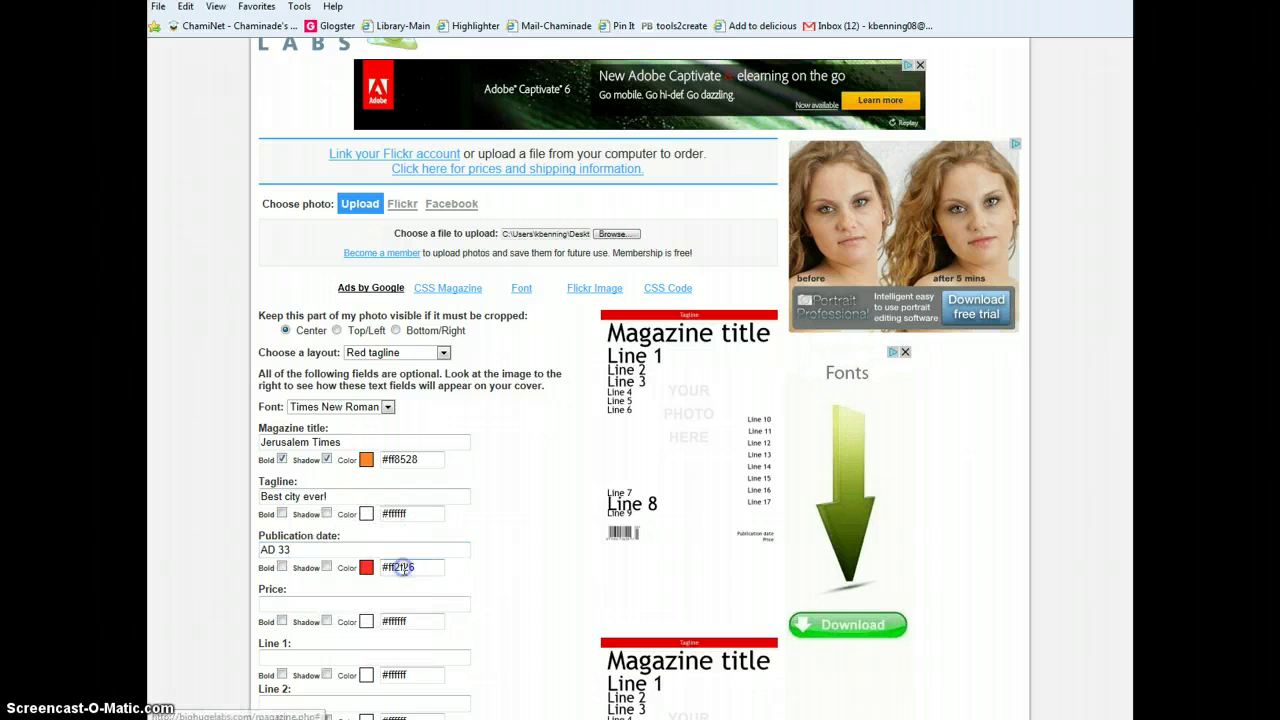
scroll(352, 599, "down", 1)
- Set the price to 5 Shekels and colour it blue
left_click(343, 499)
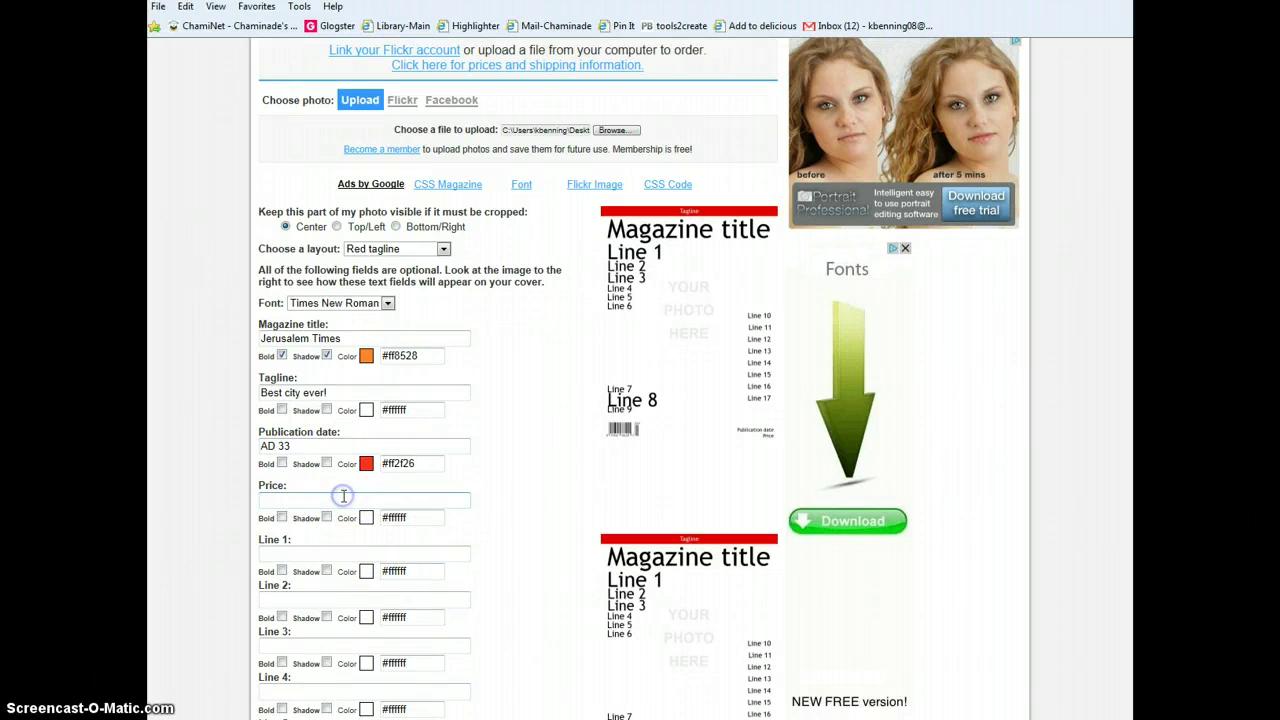
type("5")
left_click(305, 516)
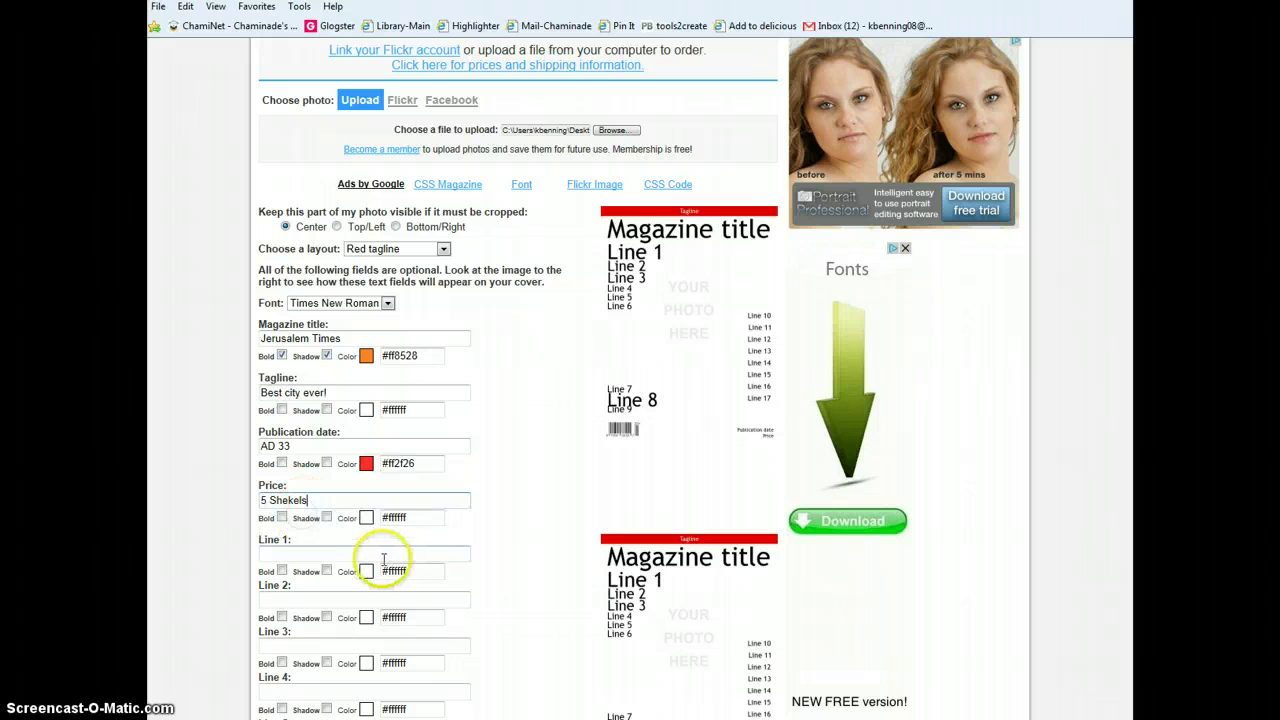
left_click(366, 517)
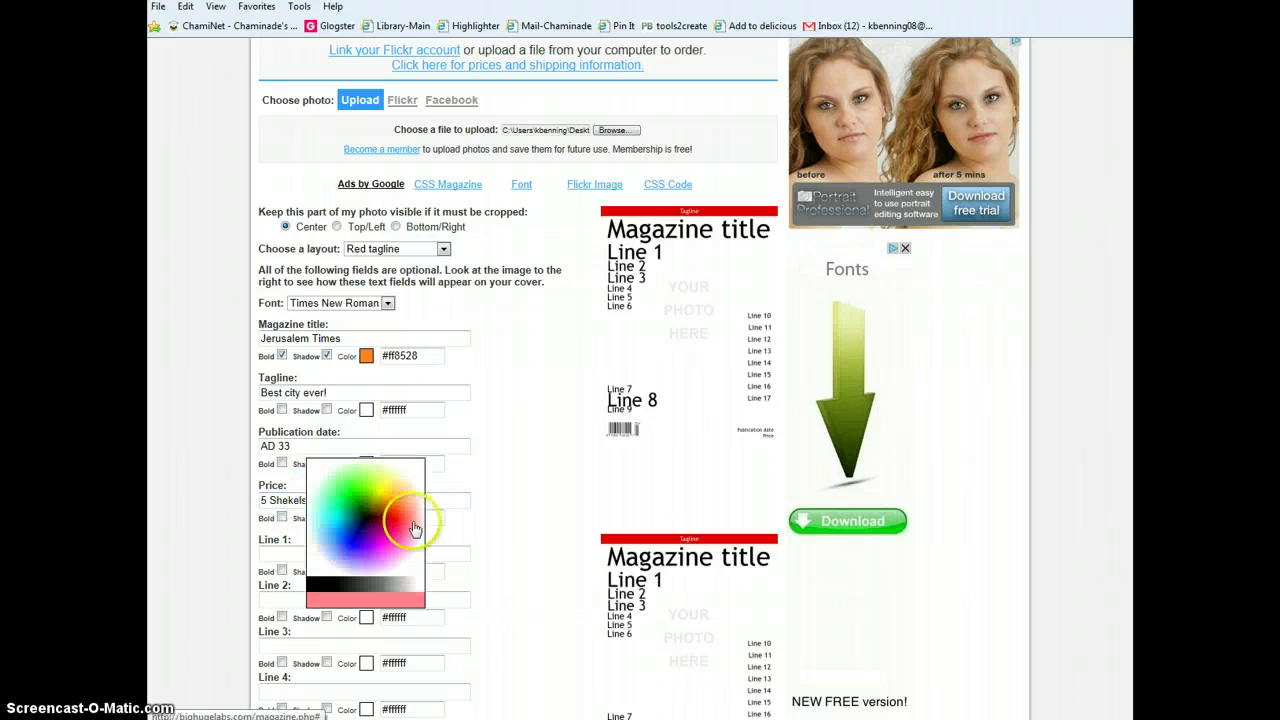
left_click(344, 540)
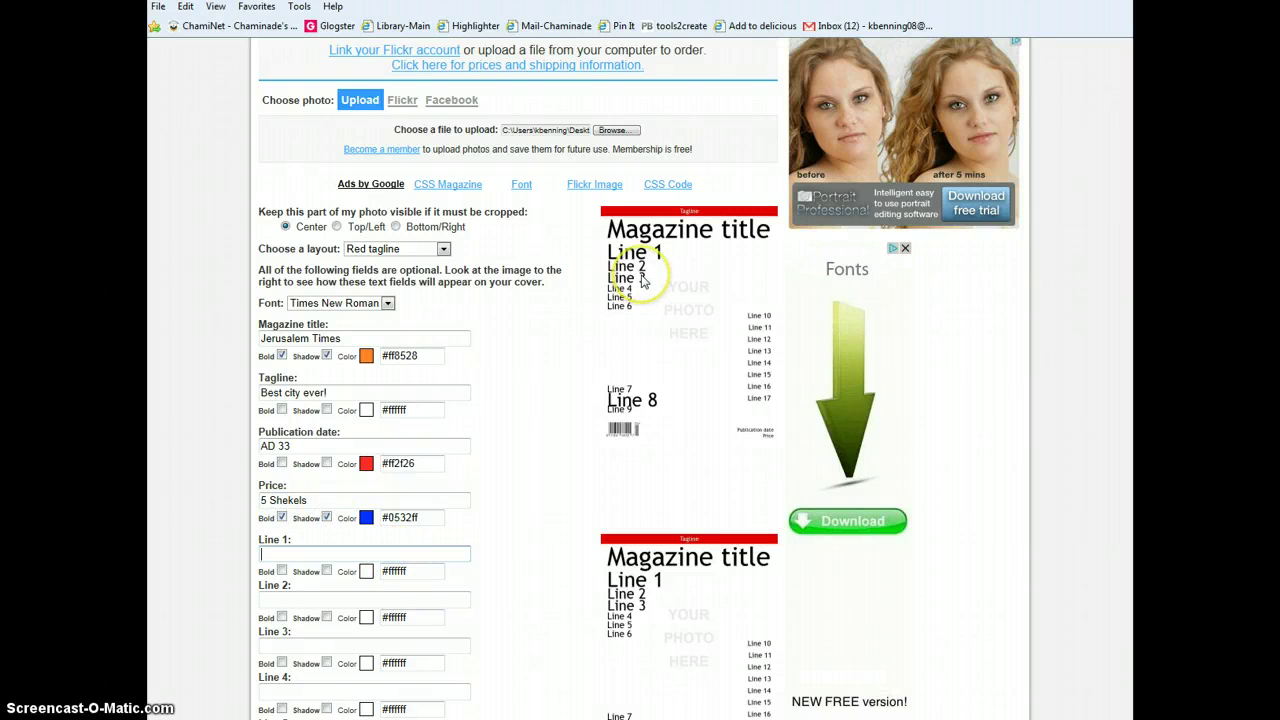
- Enter 'best magazine ever!' as cover Line 1 and create the cover
type("best magazine ever!")
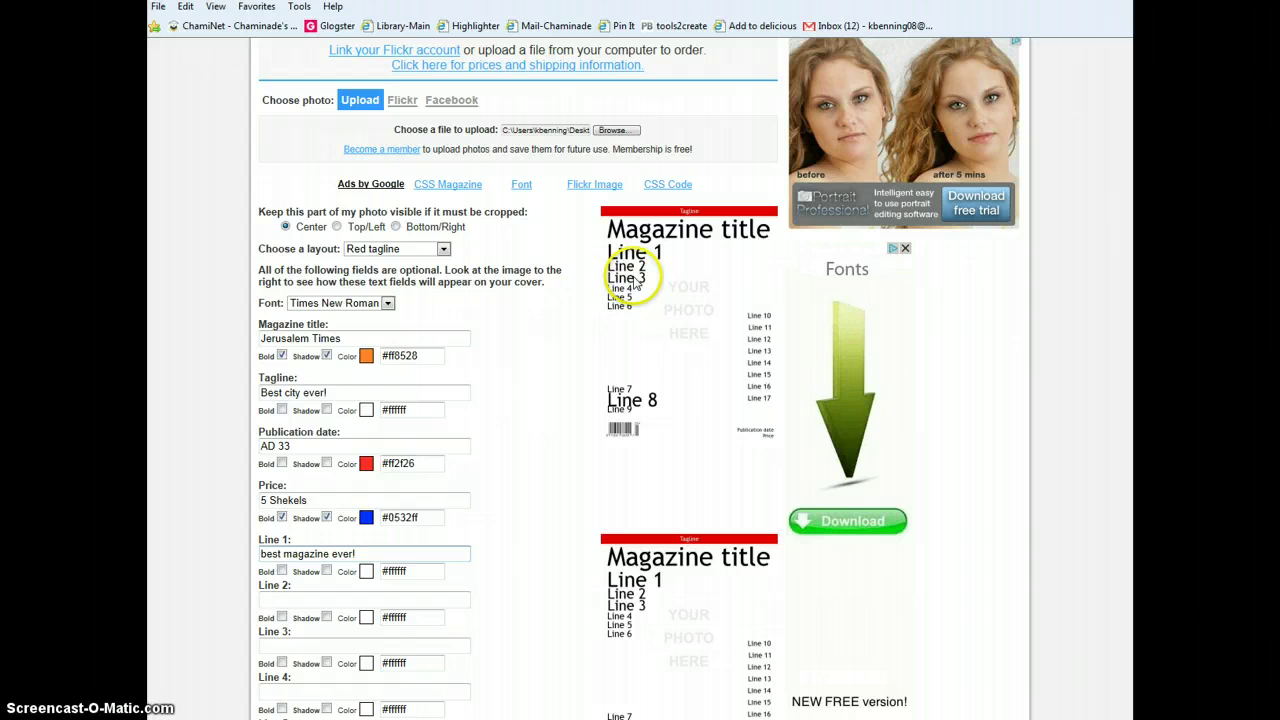
left_click(377, 601)
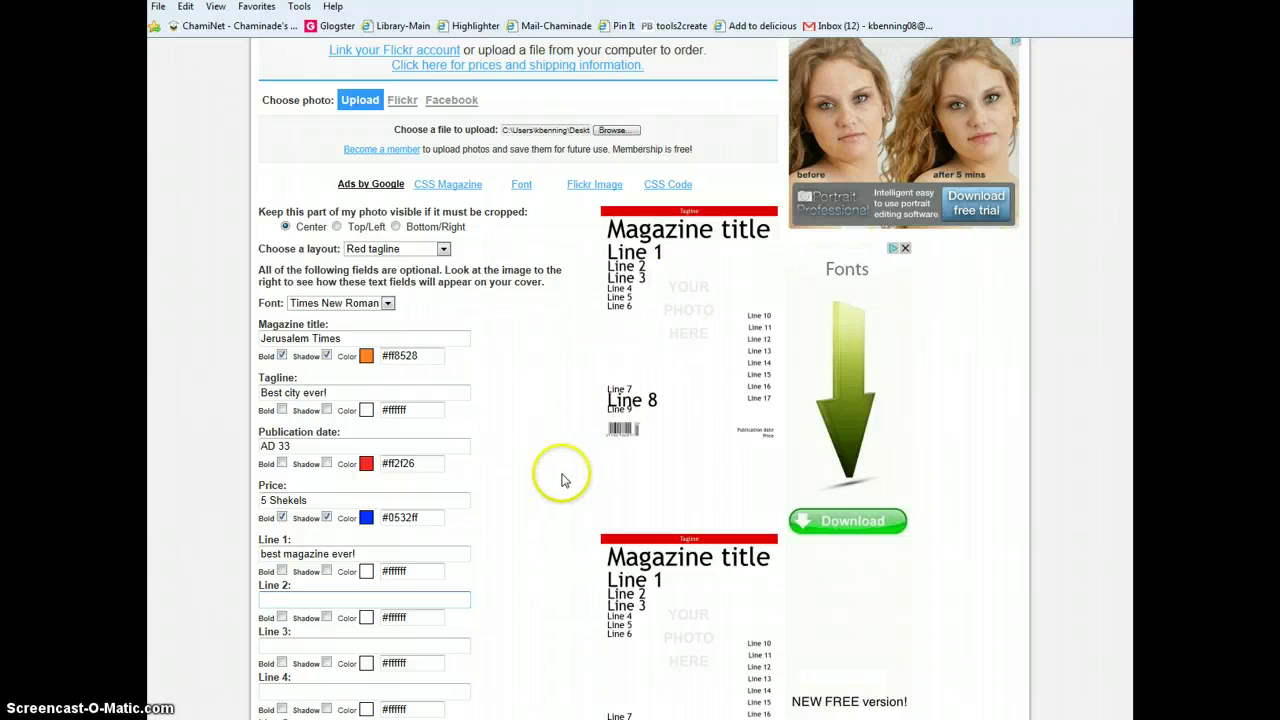
scroll(561, 480, "down", 10)
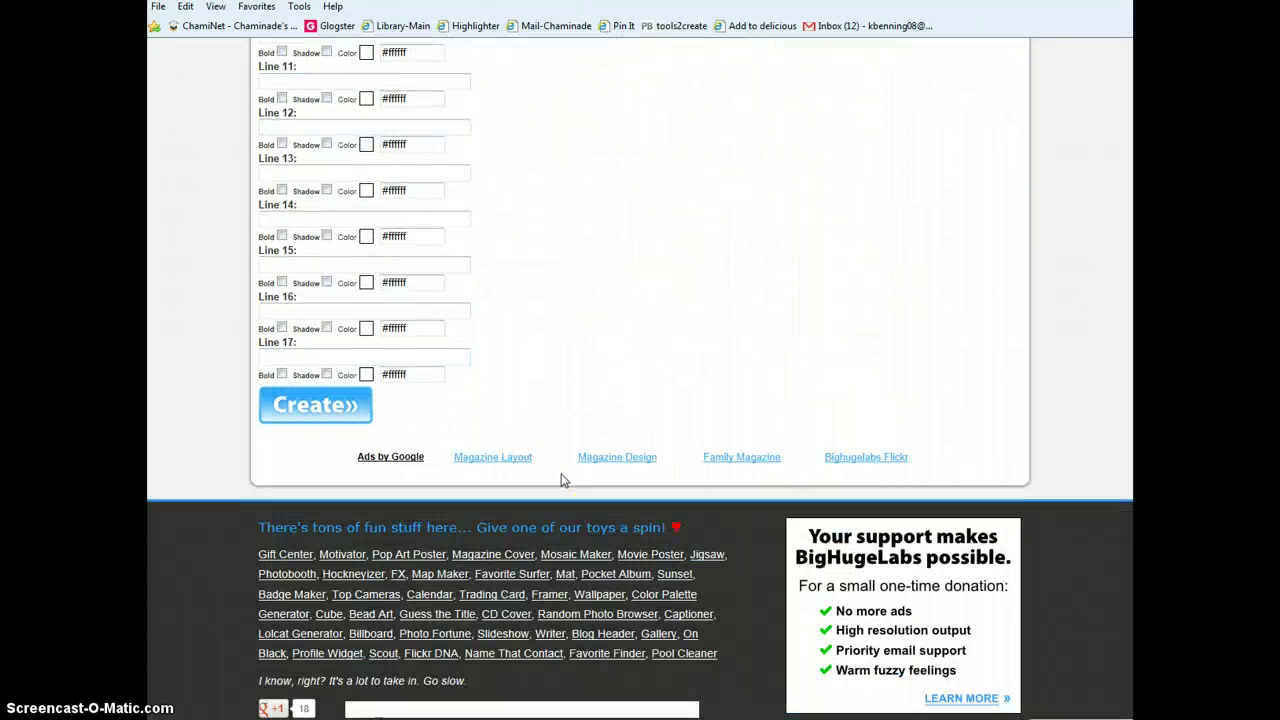
left_click(307, 412)
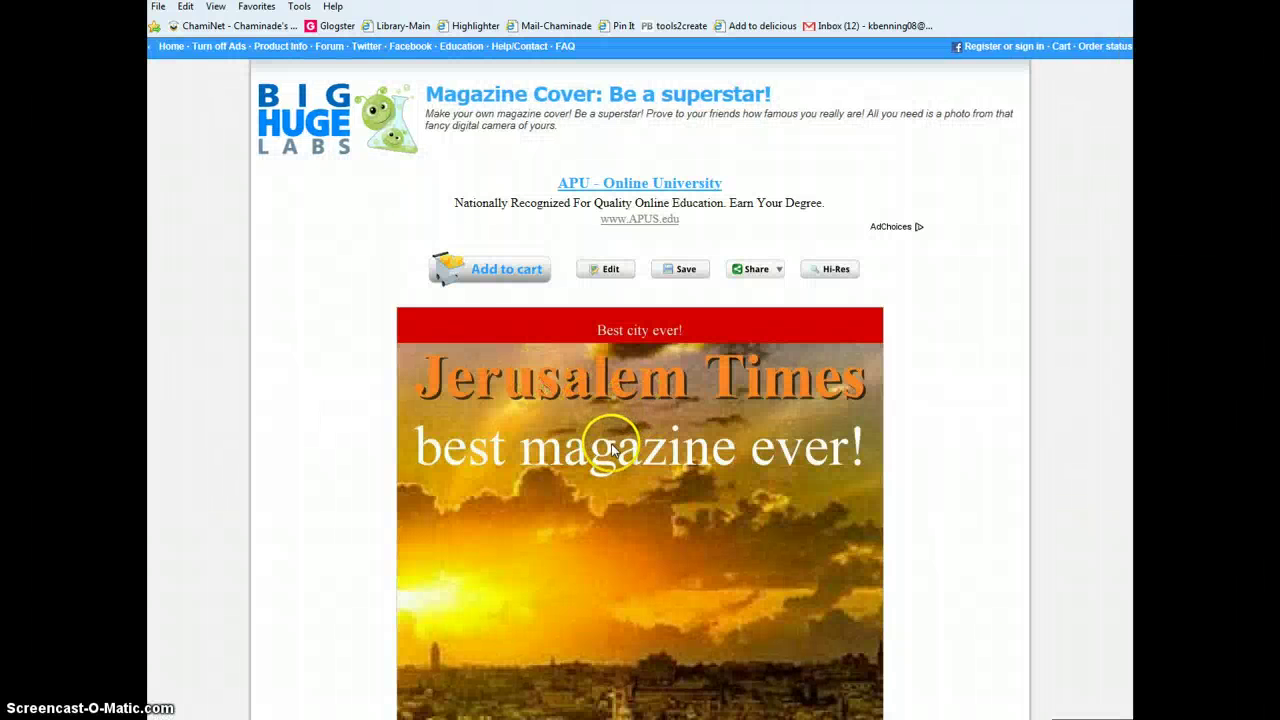
- Scroll through the generated Jerusalem Times cover to review it
scroll(613, 450, "down", 2)
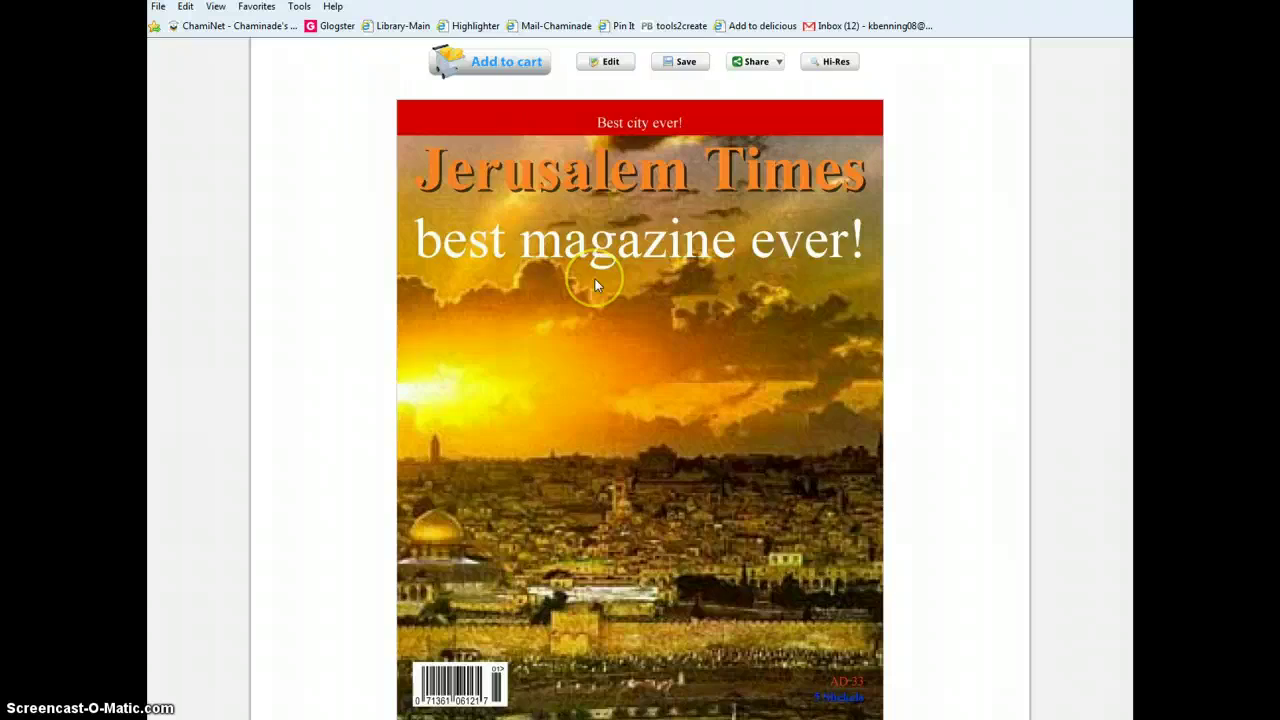
scroll(595, 286, "up", 2)
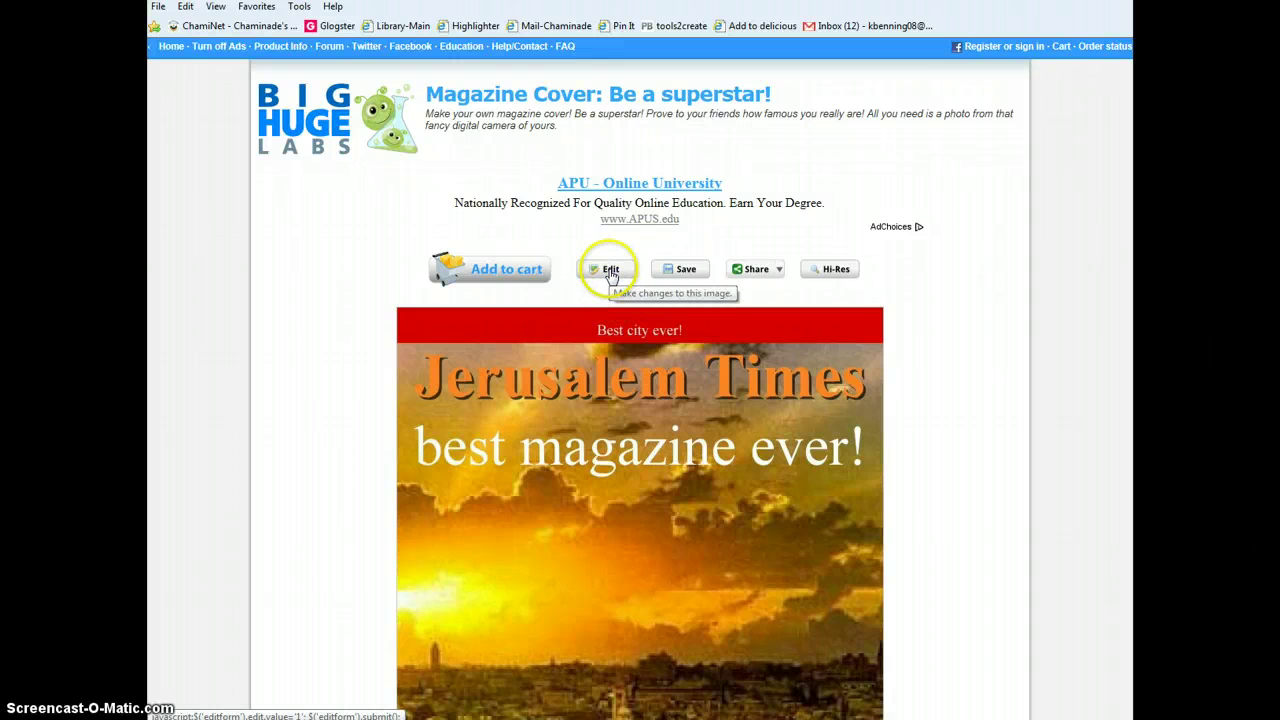
- Edit the cover, recolour the title pale orange #ffc38d, and regenerate it
left_click(610, 271)
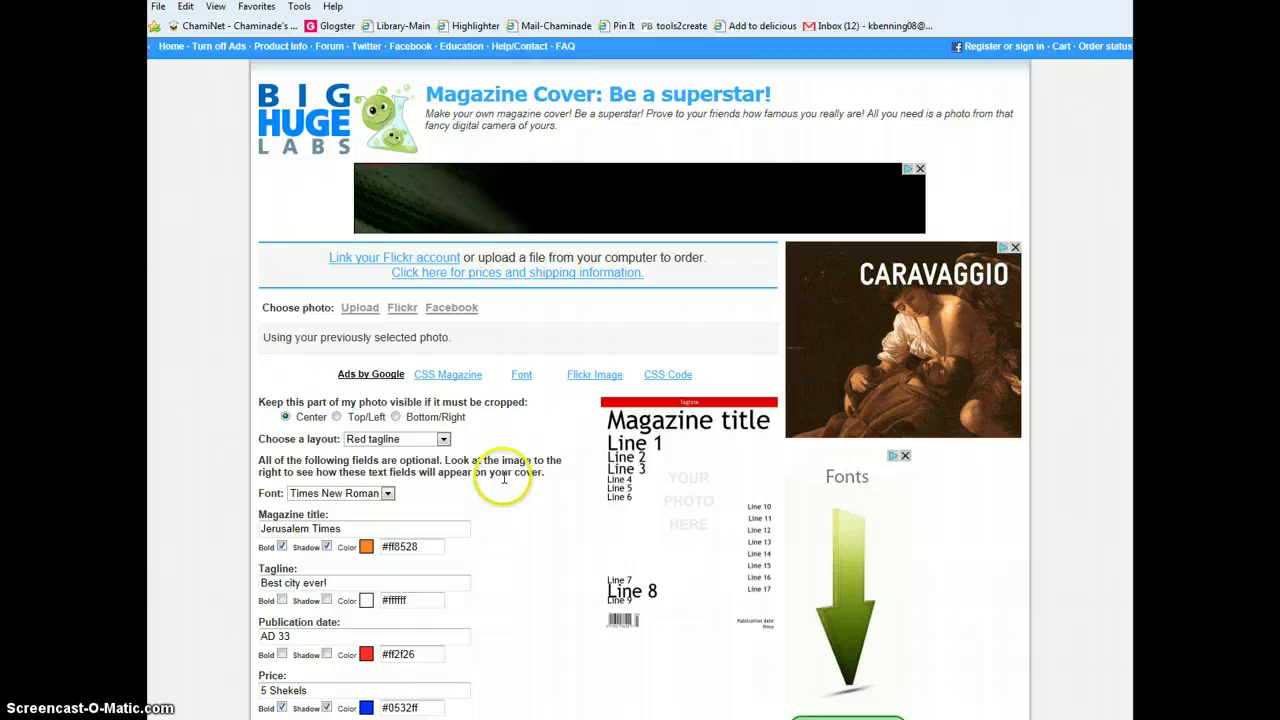
scroll(503, 478, "down", 5)
scroll(500, 486, "up", 4)
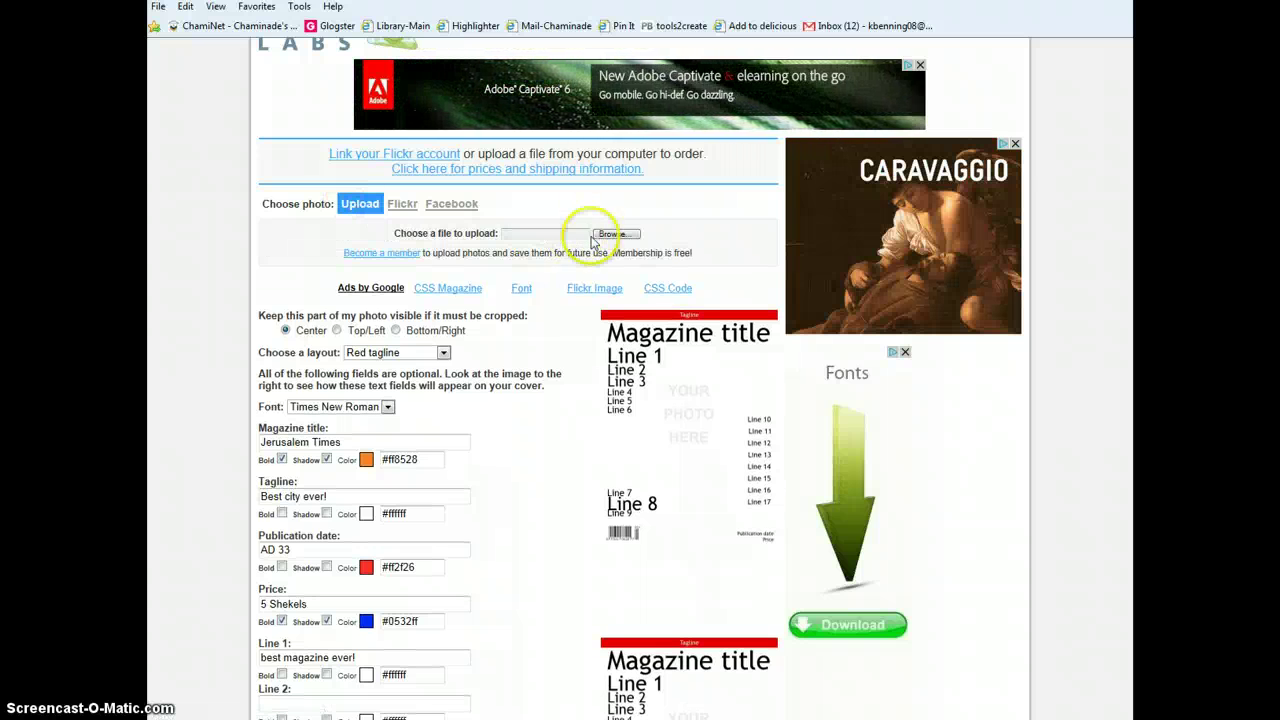
left_click(366, 460)
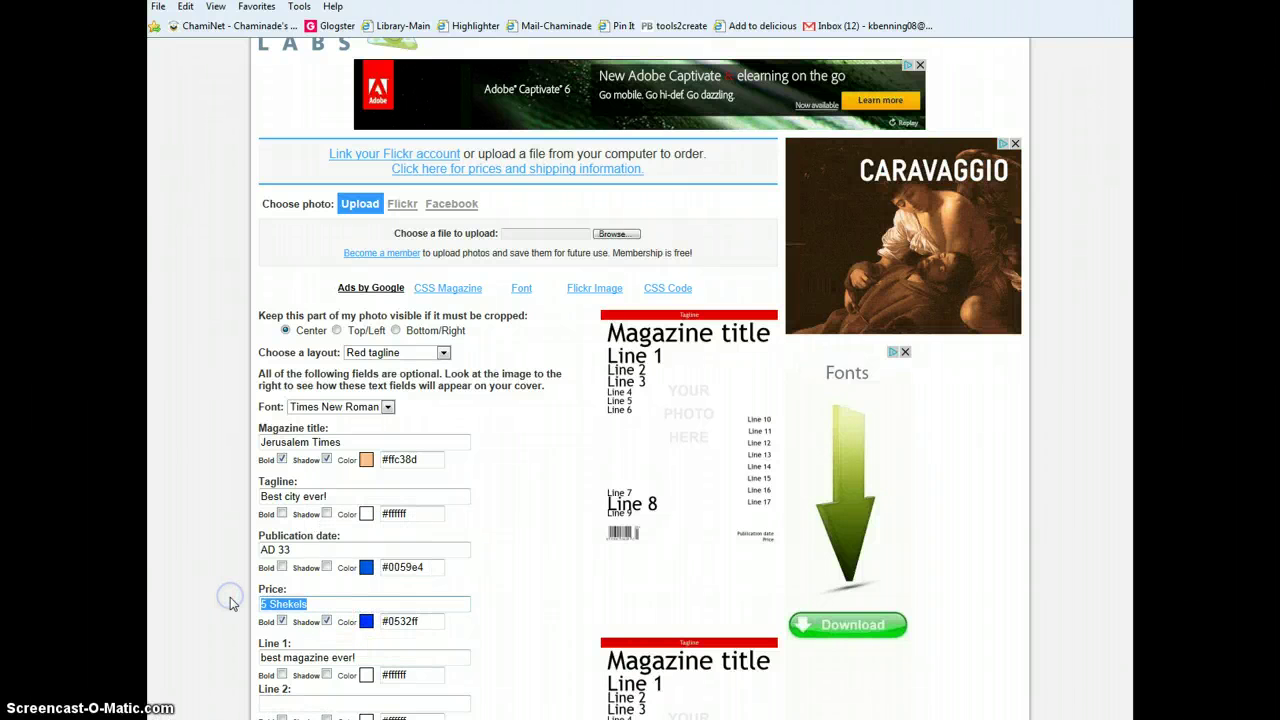
type("dhkjwsp")
scroll(386, 571, "down", 10)
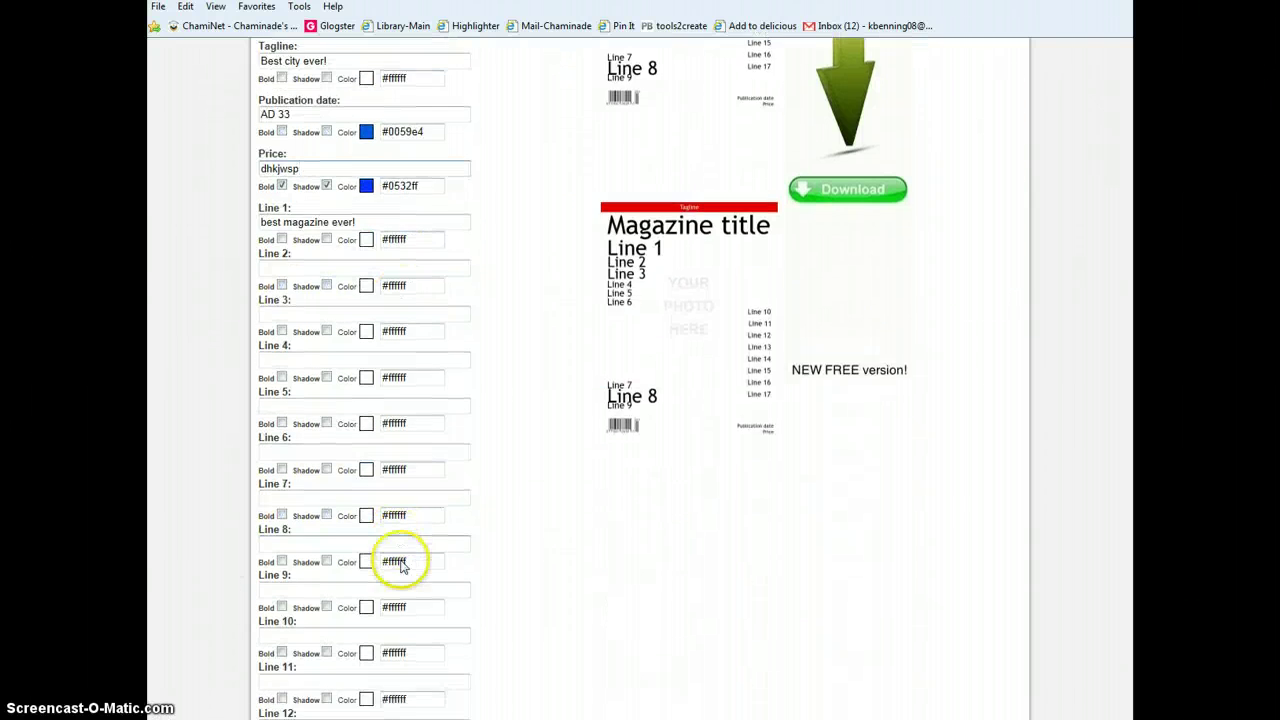
left_click(321, 392)
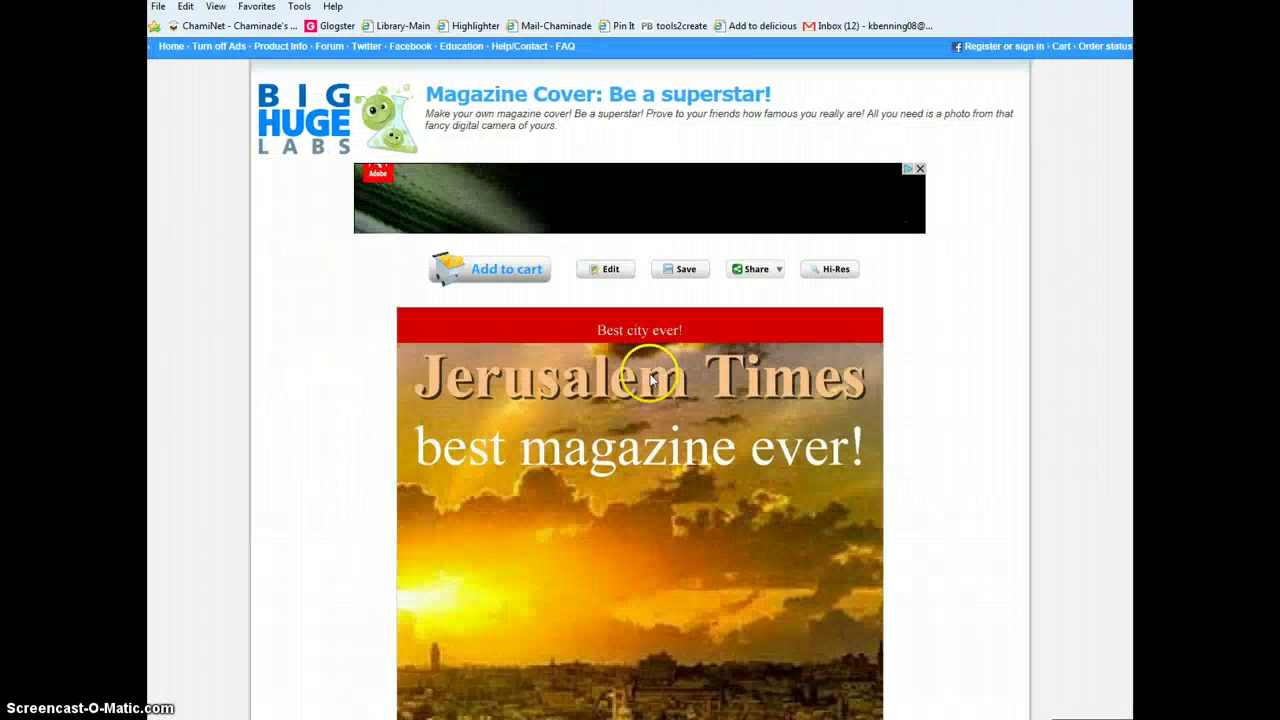
- Review the regenerated cover and save it as a JPG image
scroll(706, 494, "down", 2)
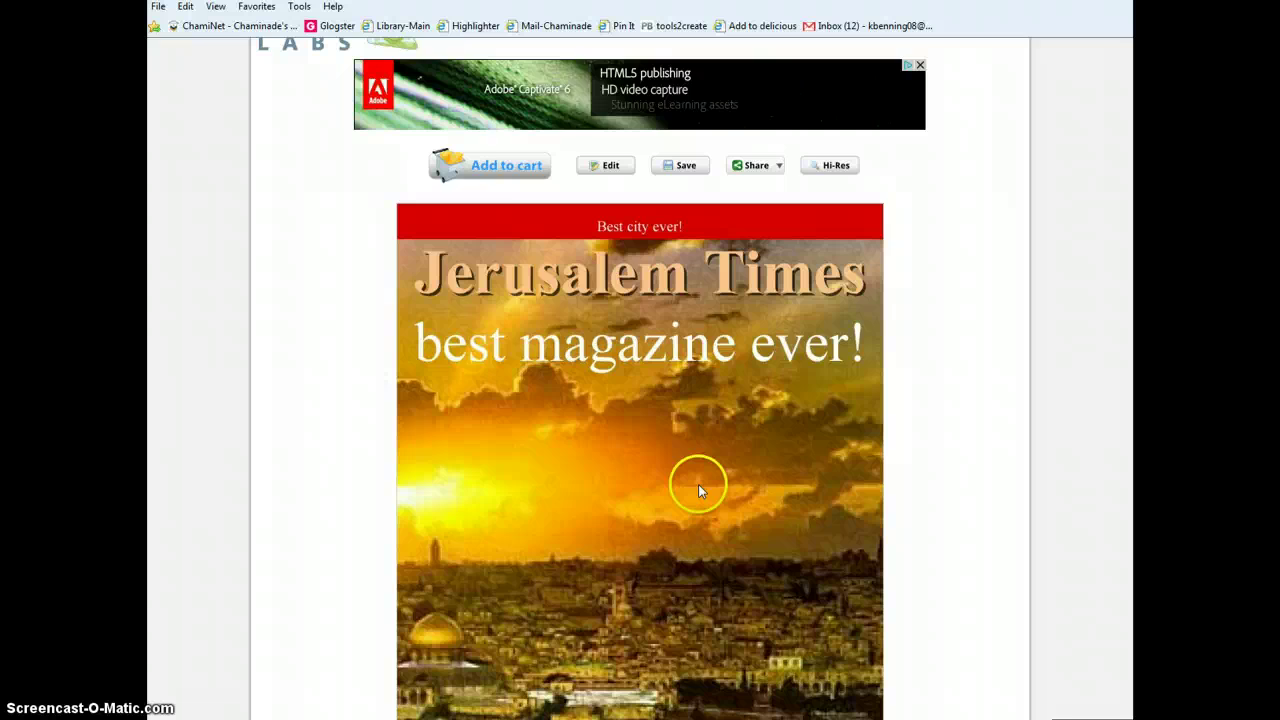
scroll(698, 484, "up", 2)
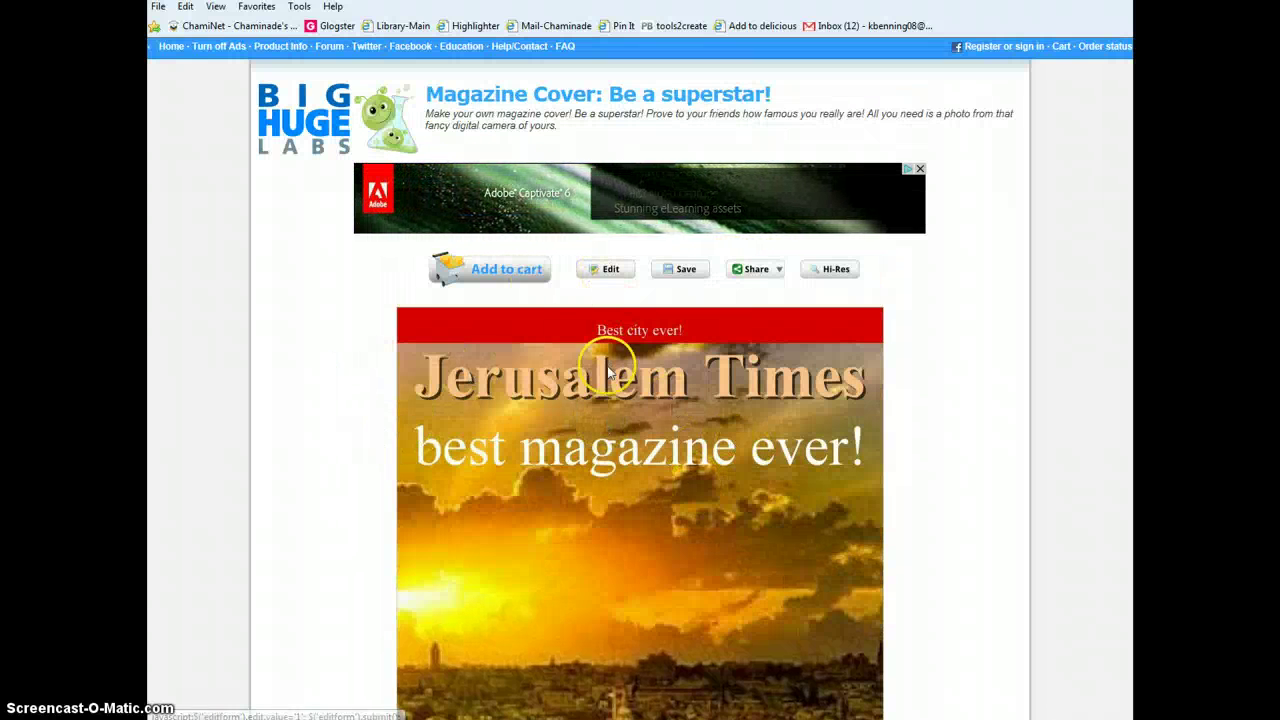
scroll(704, 507, "down", 3)
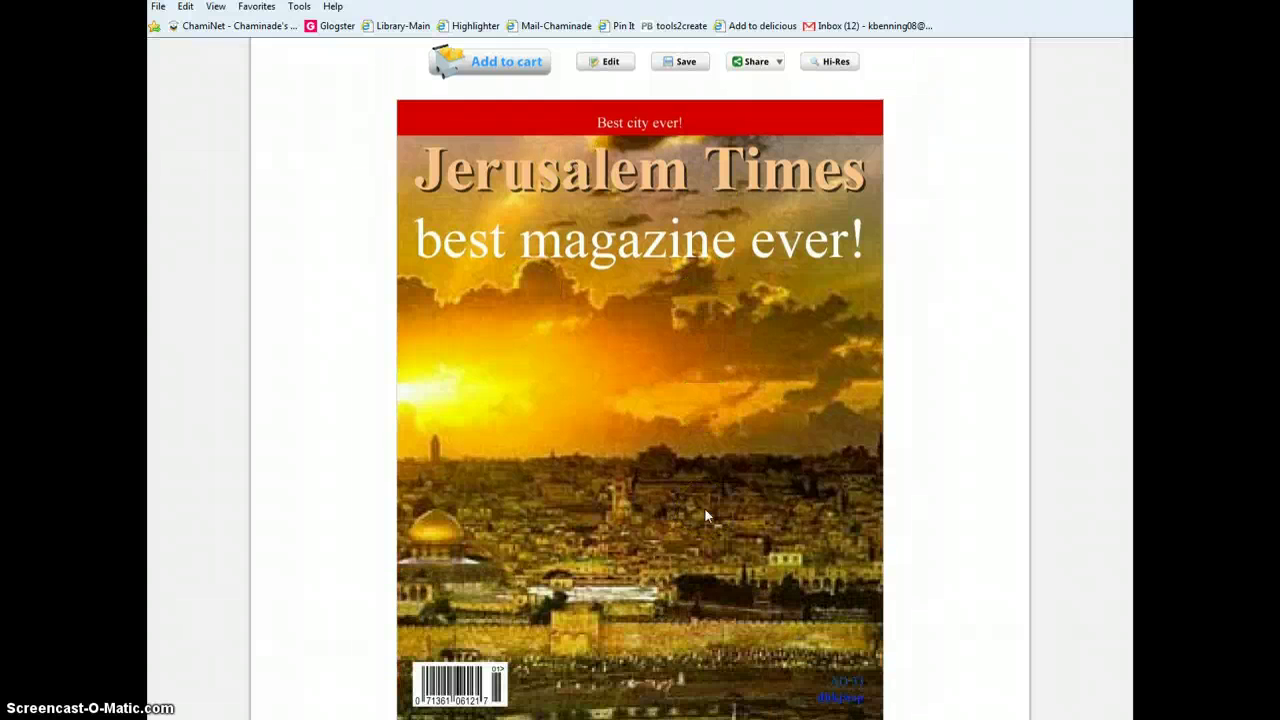
scroll(704, 507, "down", 2)
scroll(704, 507, "up", 3)
left_click(783, 318)
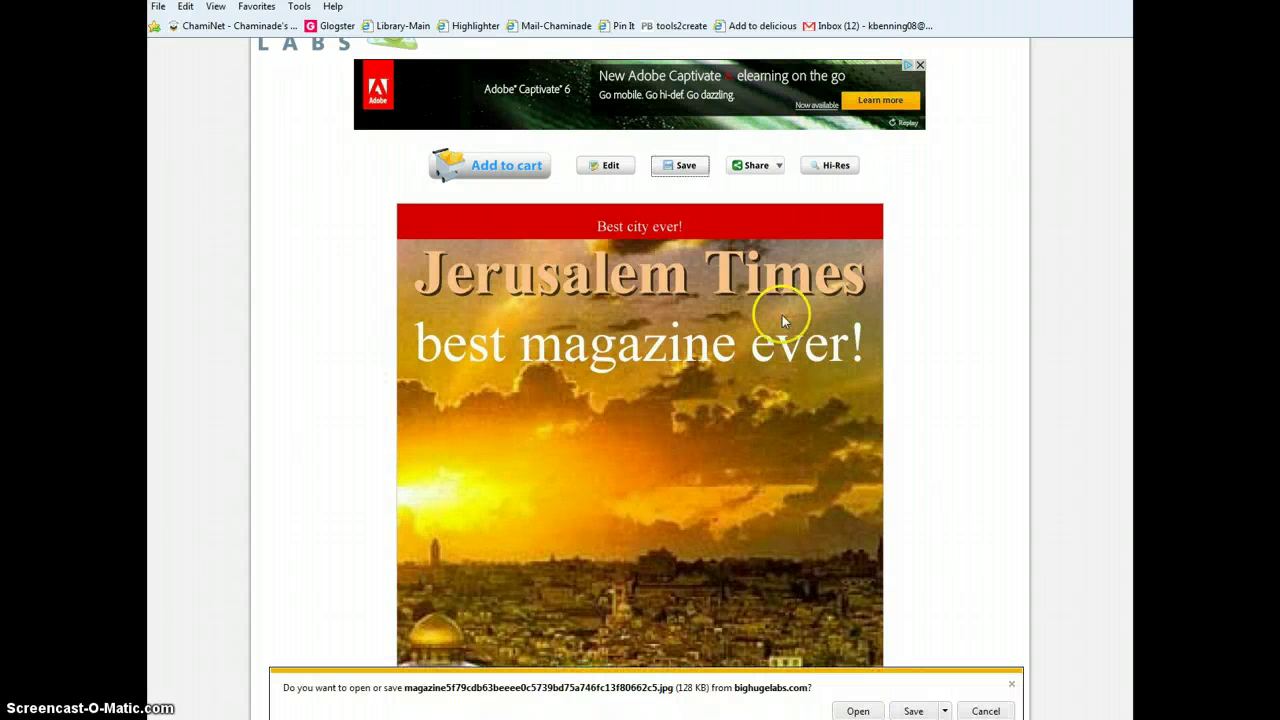
- Download the cover JPG again and open it in Microsoft Office Picture Manager
left_click(686, 165)
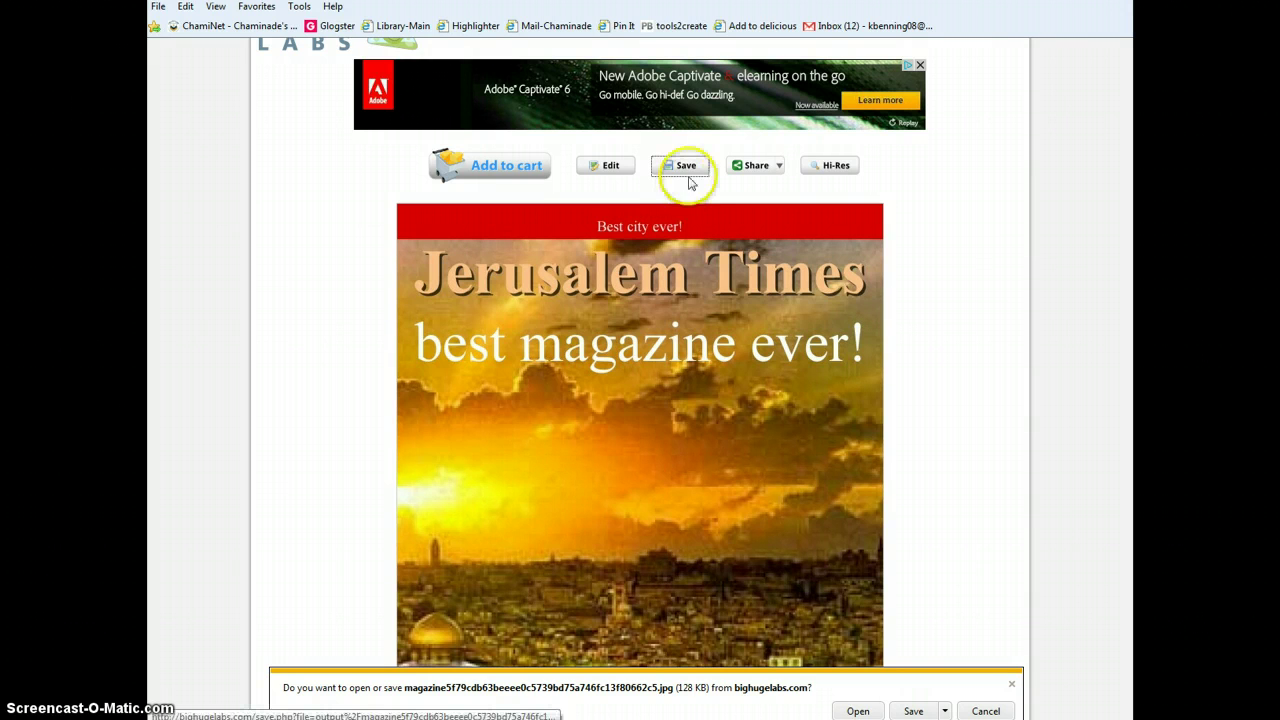
left_click(858, 711)
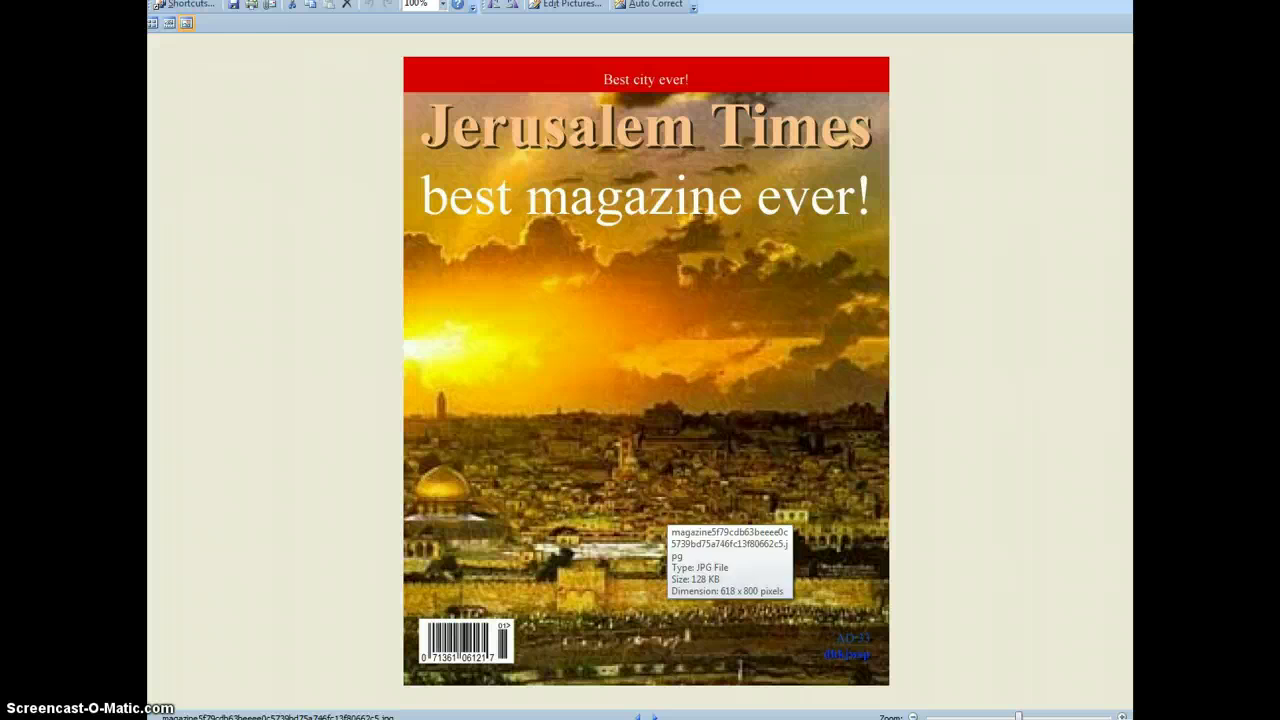
- Bring the Jerusalem Times cover picture fully into view and open Picture Manager's File menu
left_click(220, 51)
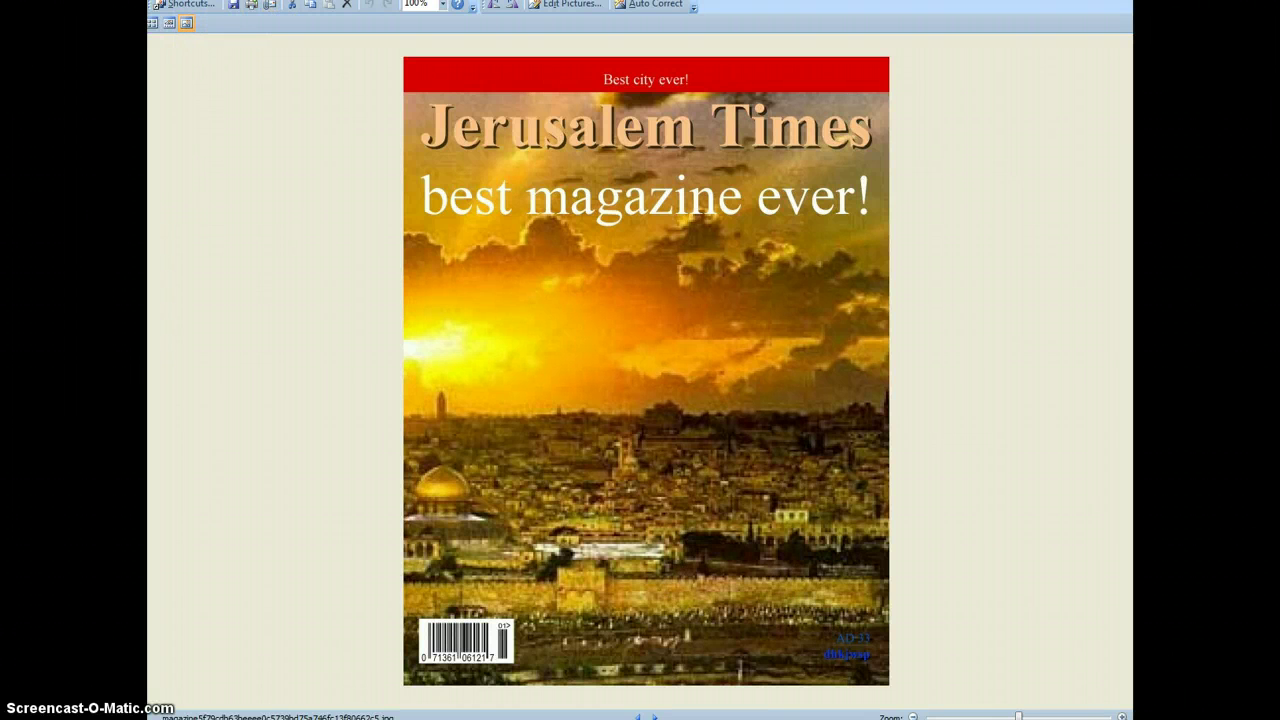
left_click(490, 12)
left_click(778, 8)
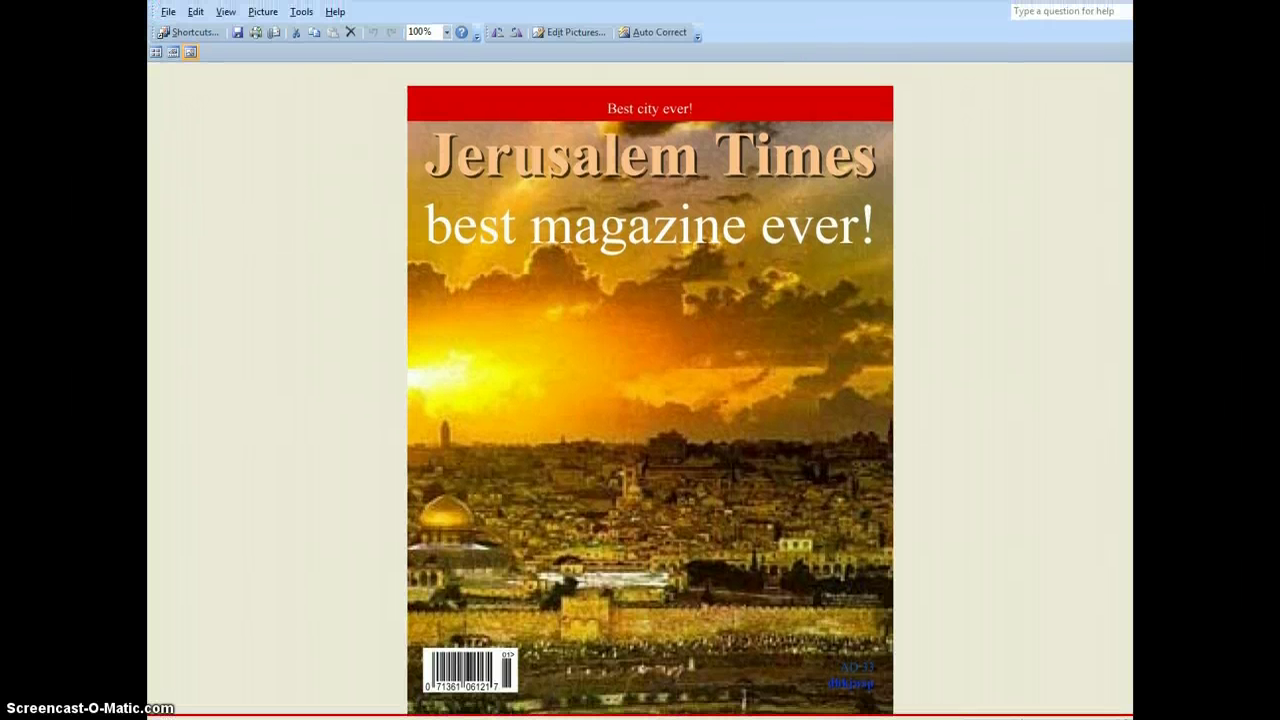
left_click(766, 17)
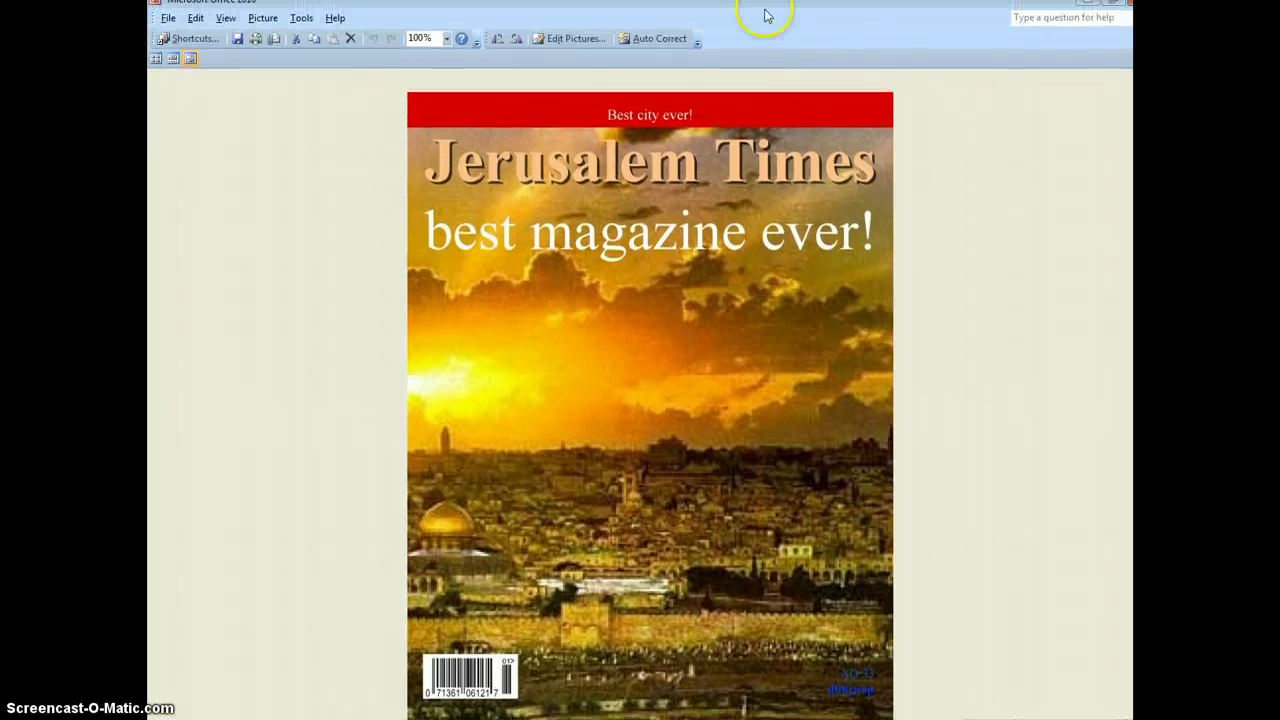
left_click(165, 28)
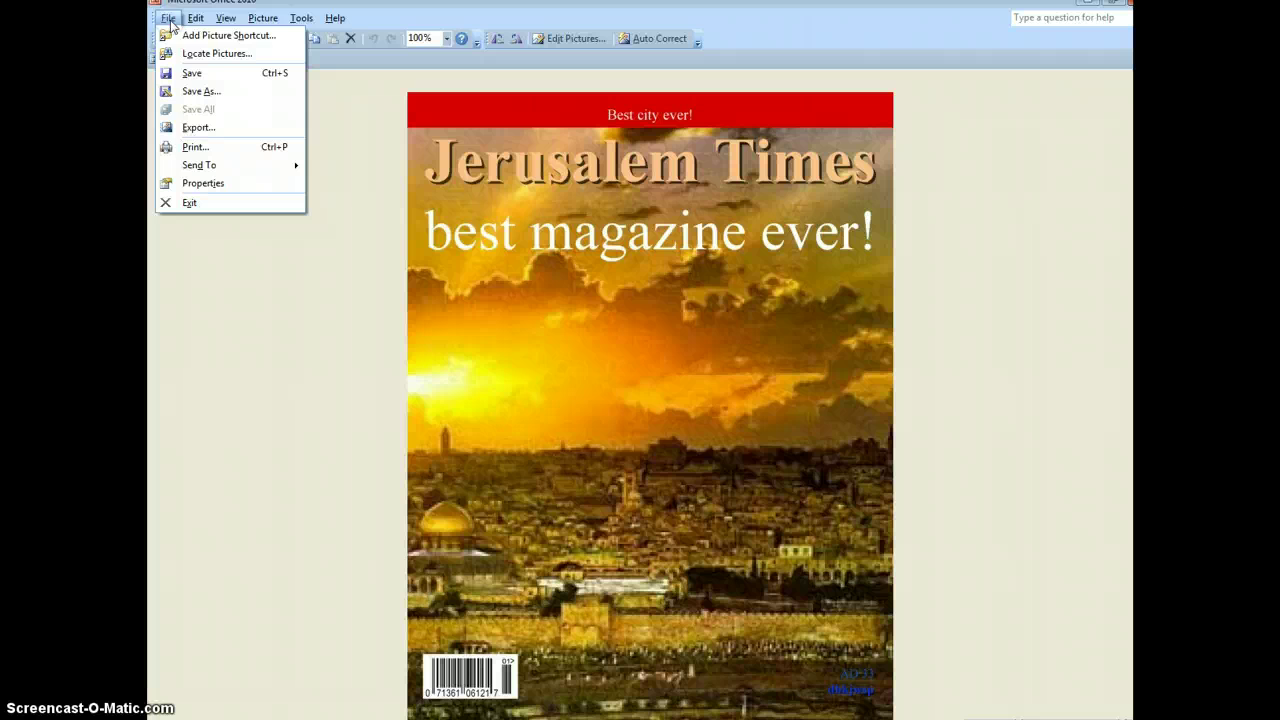
- Open Print Pictures for the cover and choose Adobe PDF as the printer
left_click(197, 147)
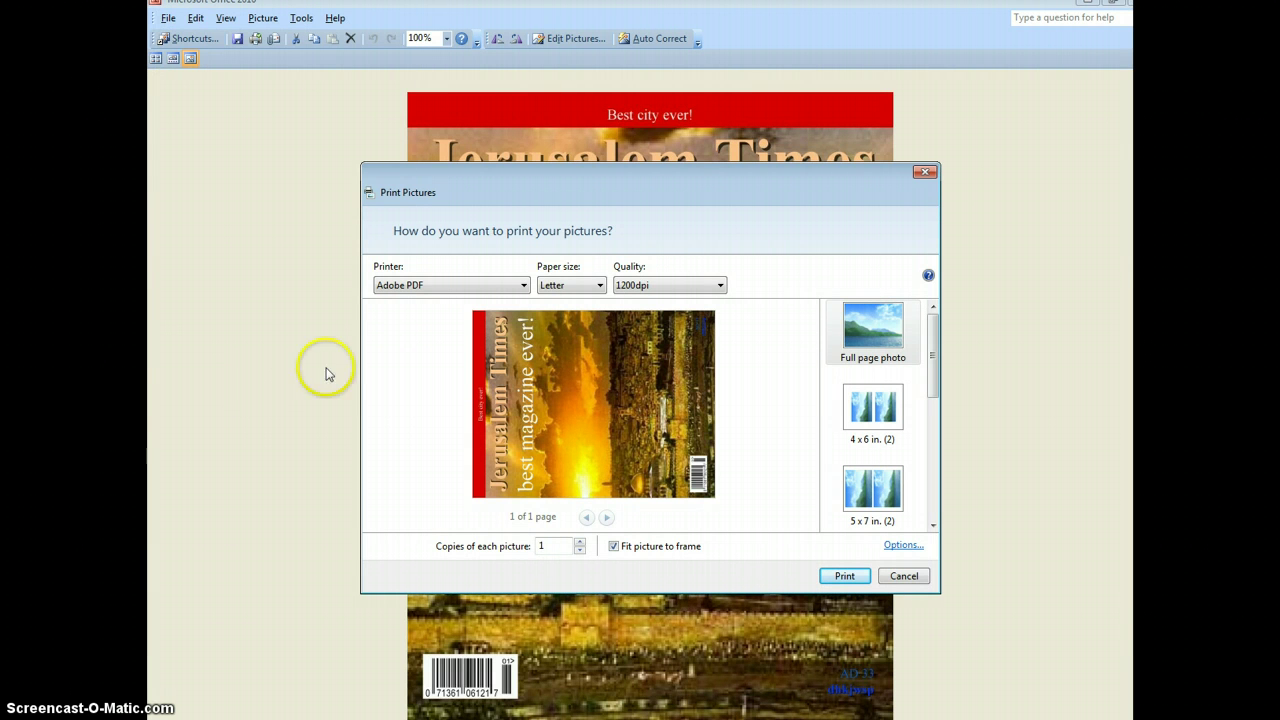
left_click(522, 286)
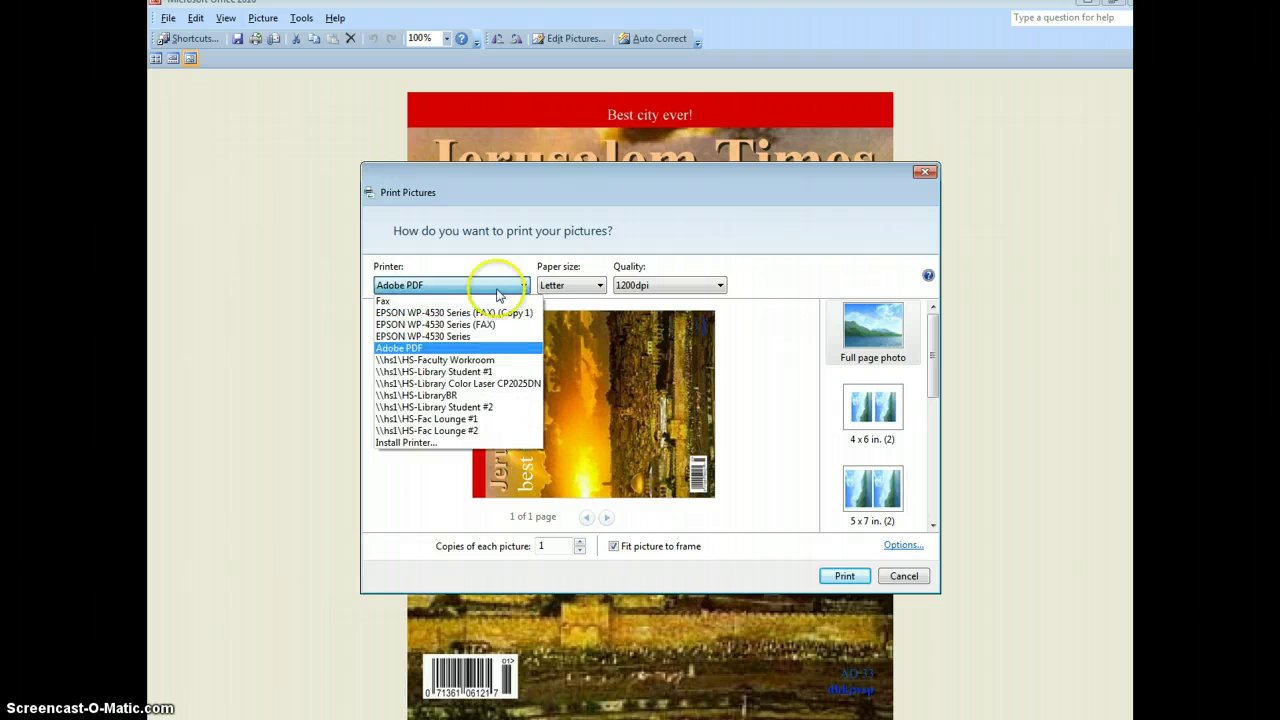
left_click(456, 345)
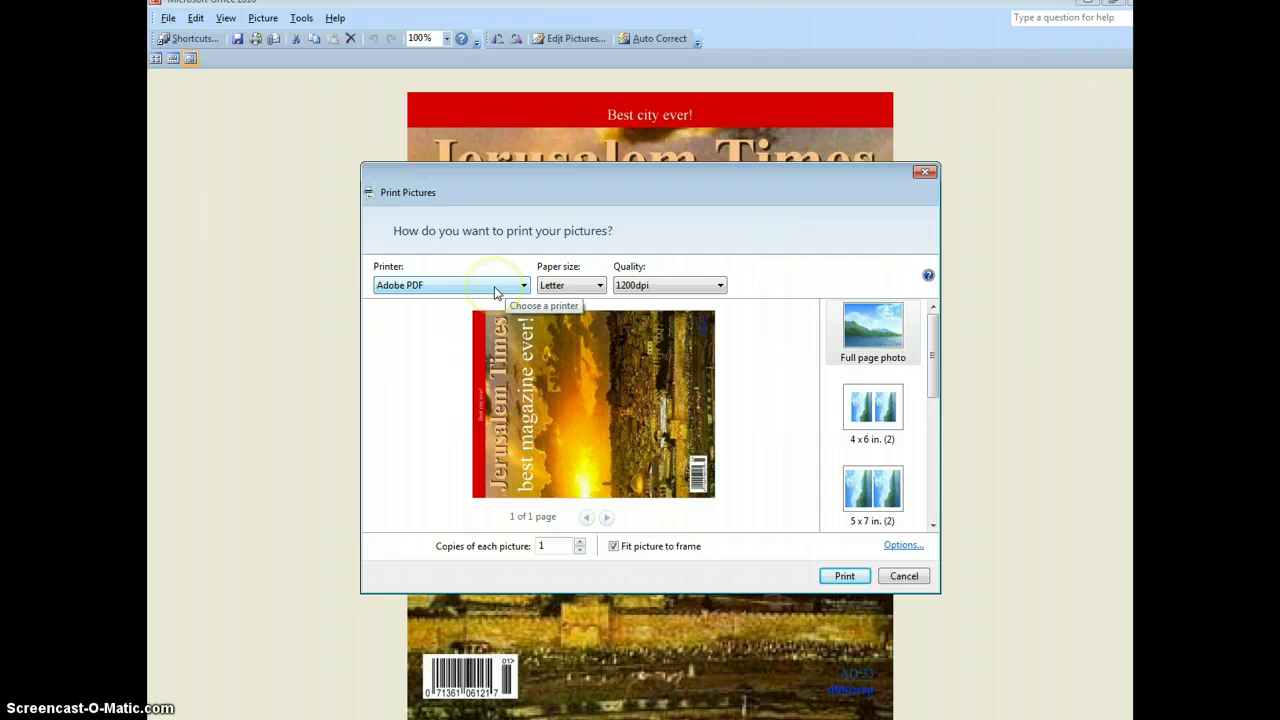
left_click(521, 286)
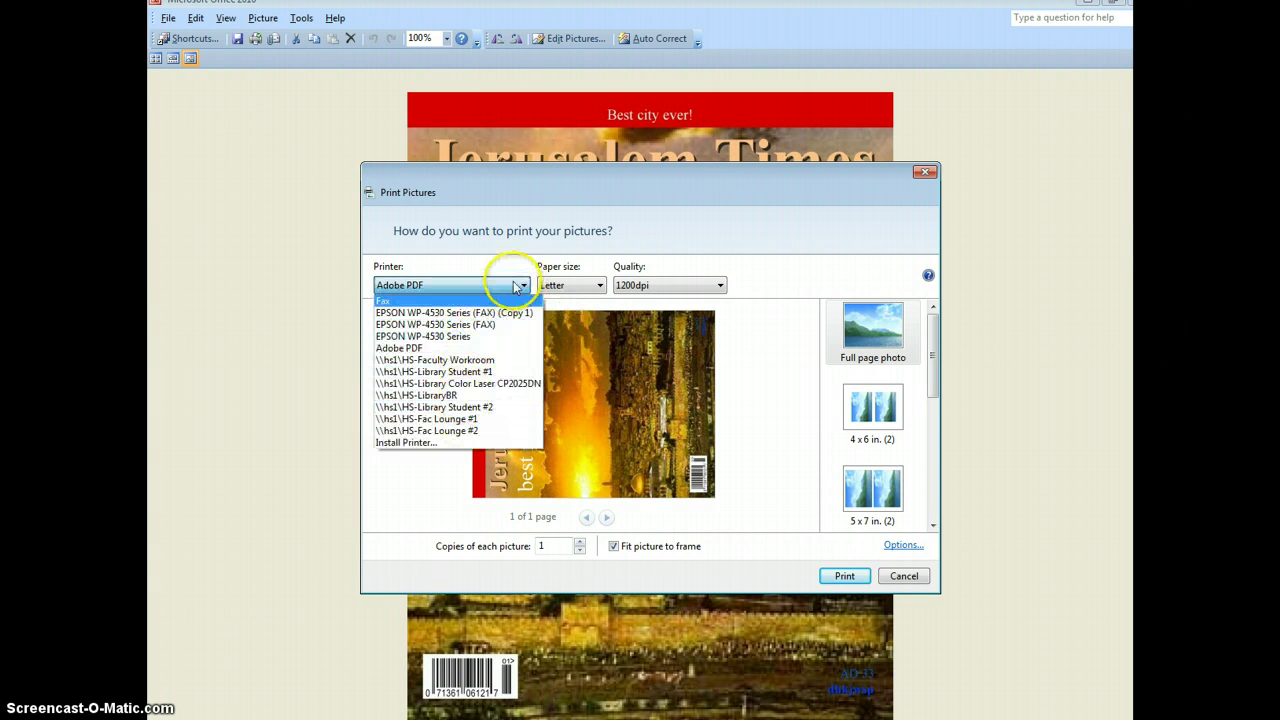
left_click(521, 285)
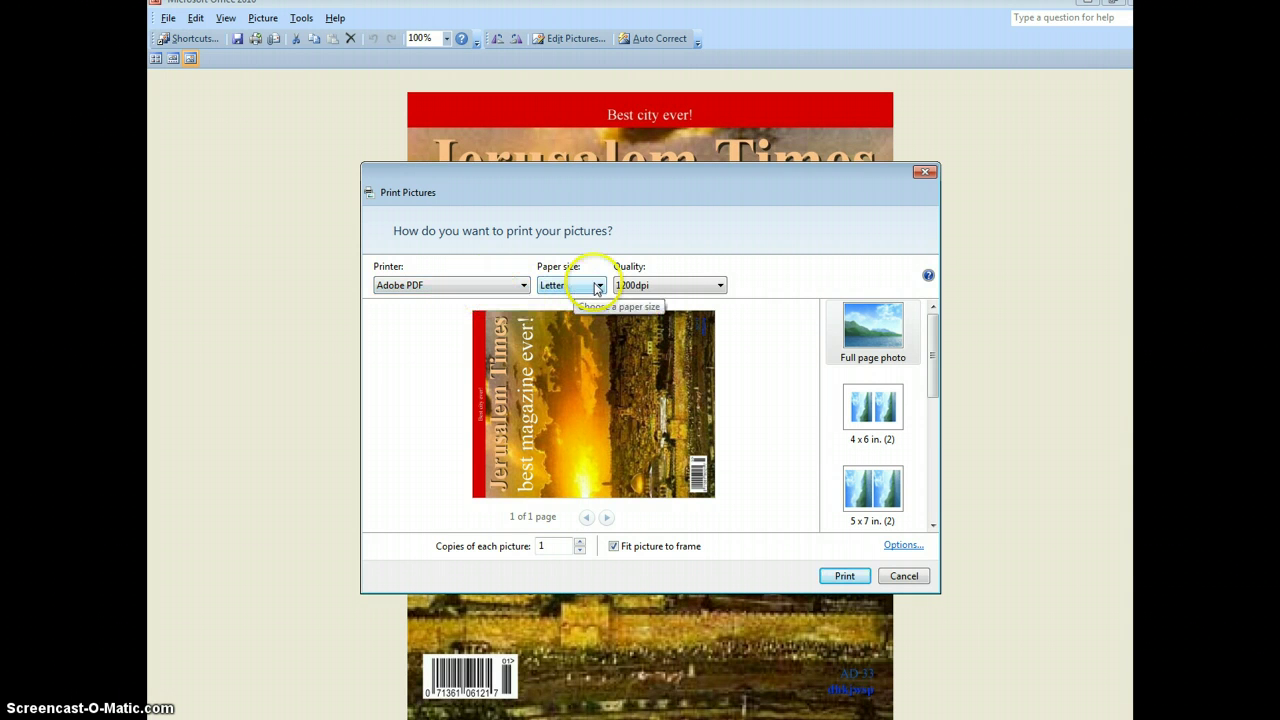
- Print the cover to PDF, saving it on the Desktop as magazine_cover.pdf
left_click(845, 577)
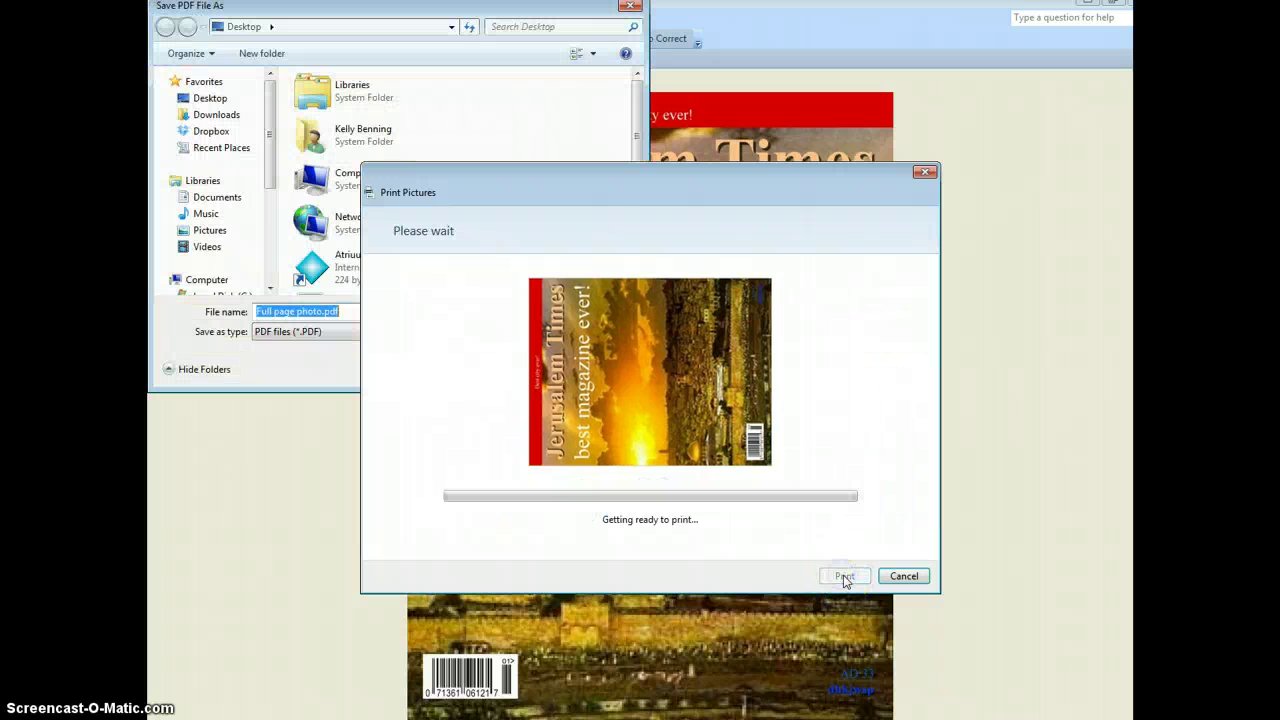
left_click_drag(490, 196, 715, 150)
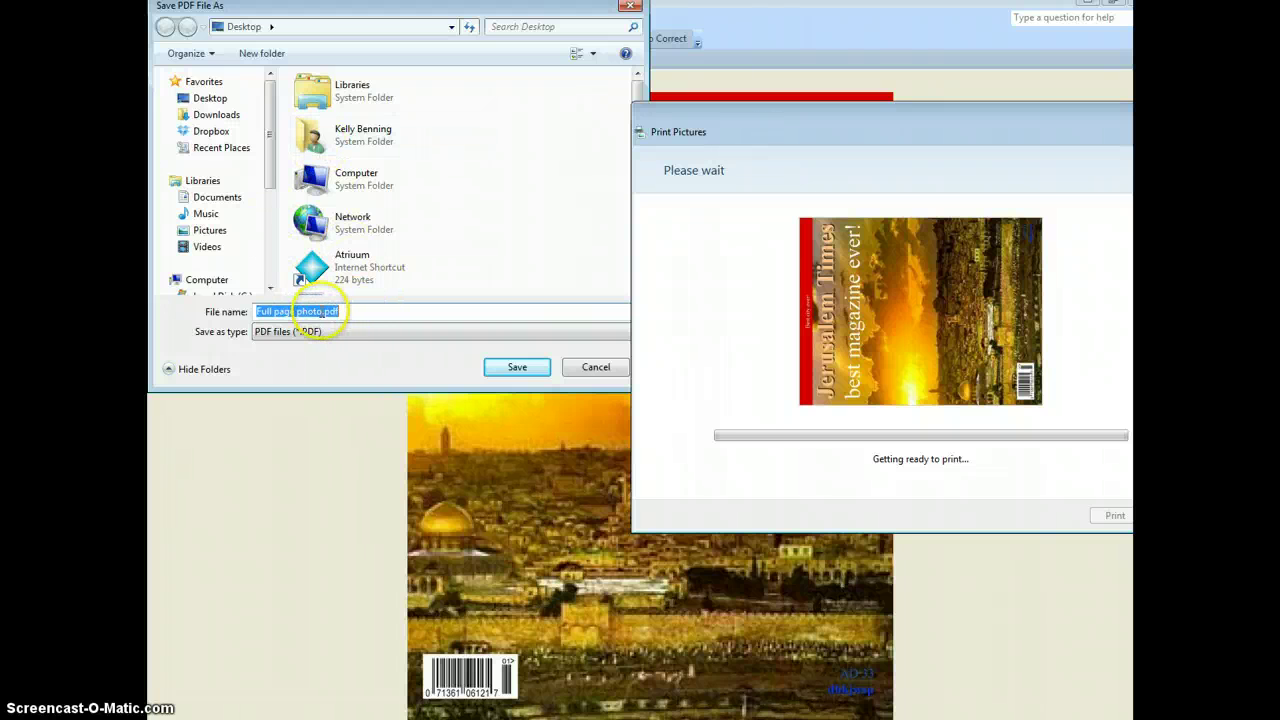
left_click_drag(322, 311, 231, 316)
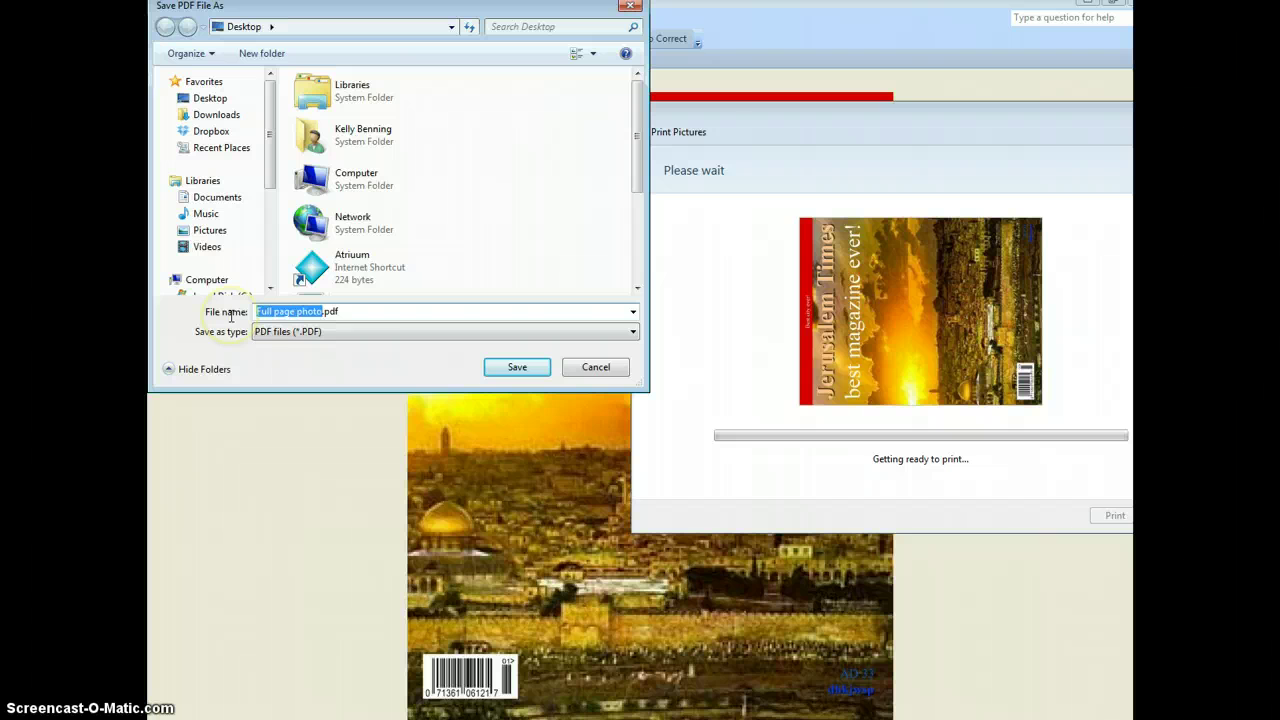
type("magazine_cover")
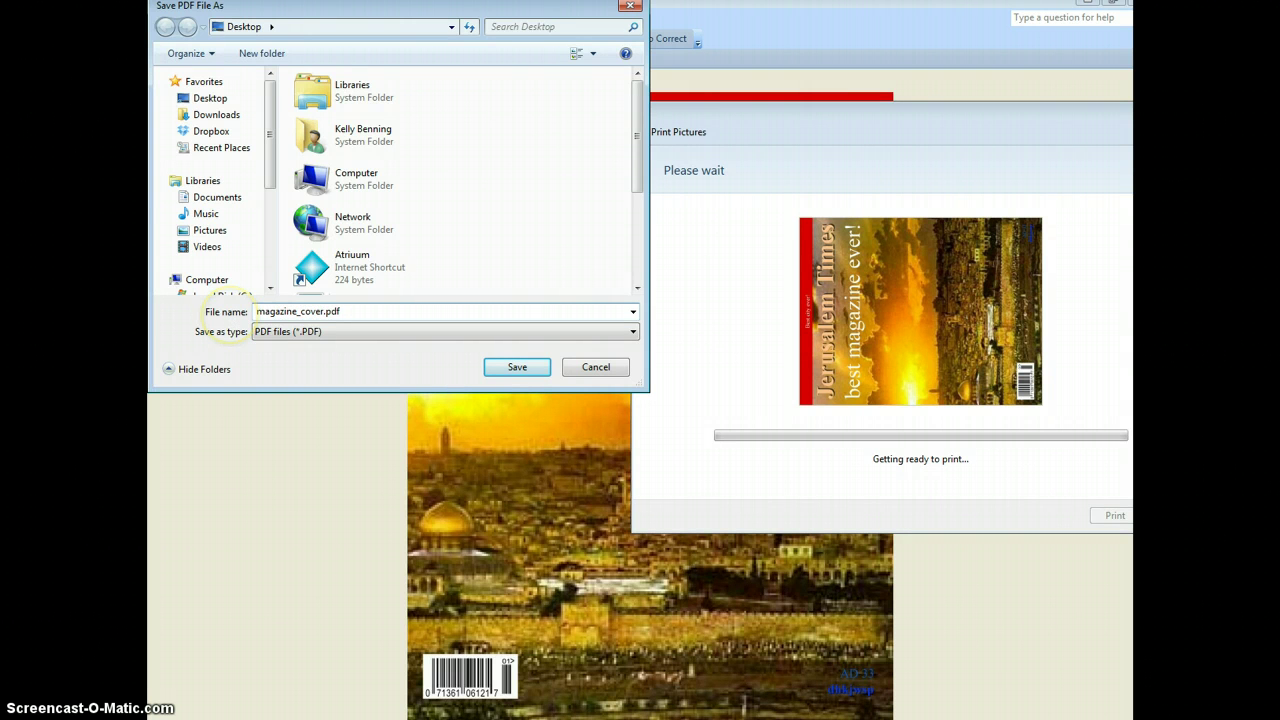
left_click(208, 100)
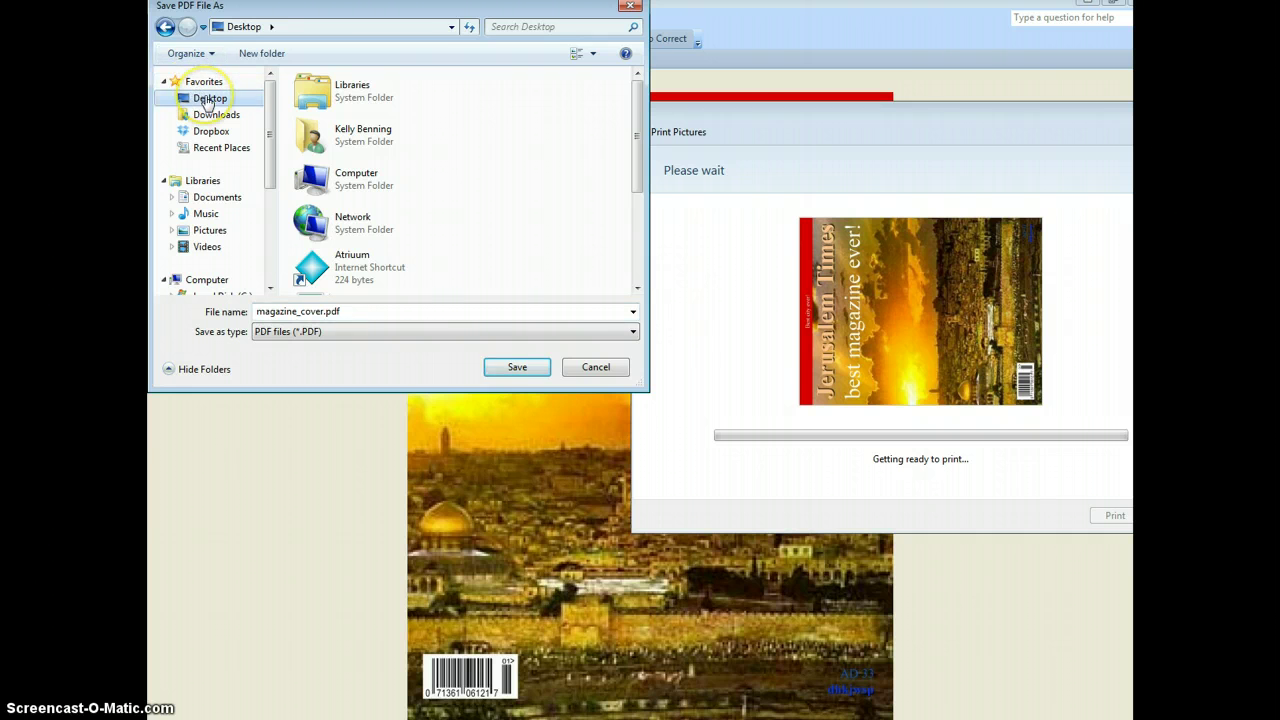
left_click(515, 367)
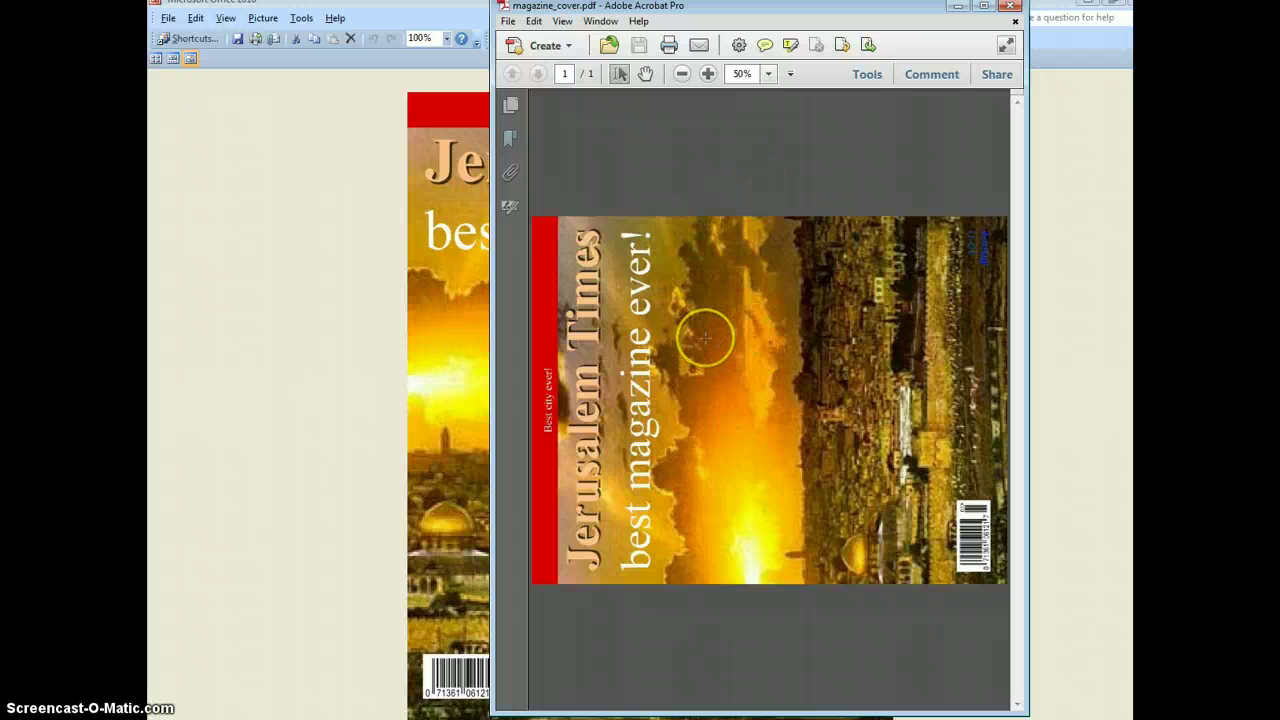
- Rotate the magazine_cover.pdf page 90 degrees clockwise so the cover stands upright
left_click(867, 74)
left_click(893, 139)
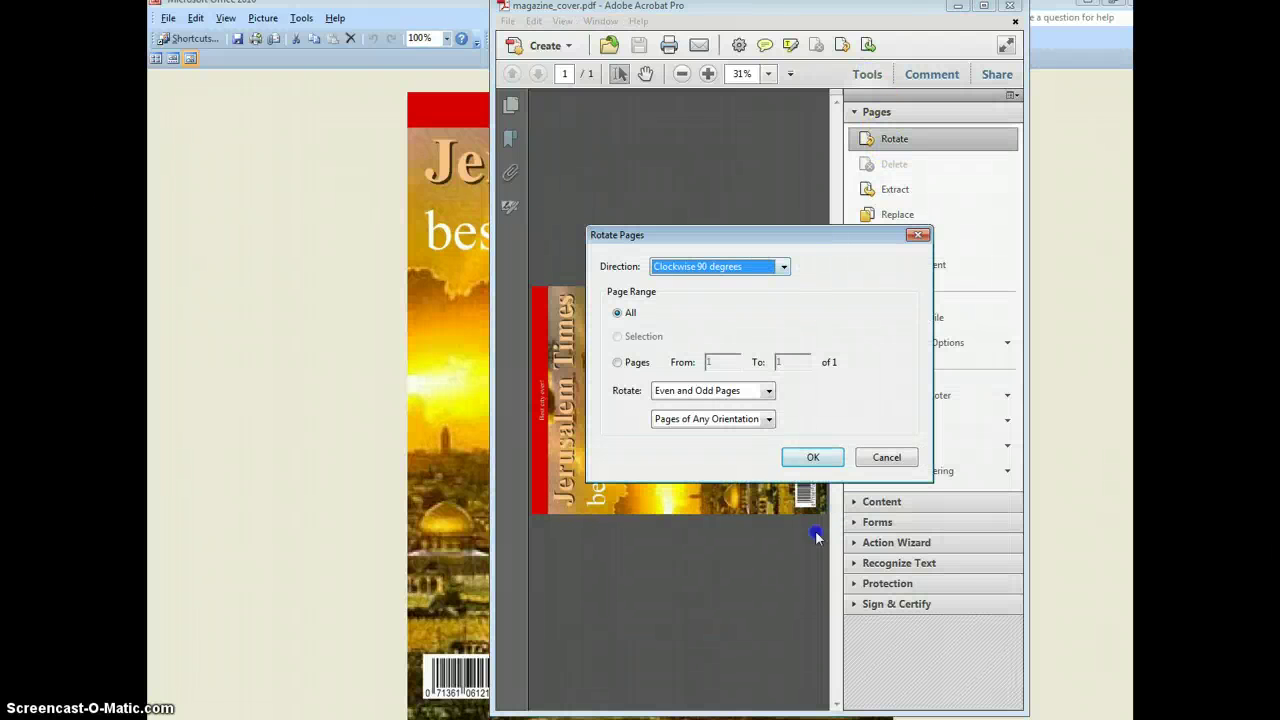
left_click(813, 457)
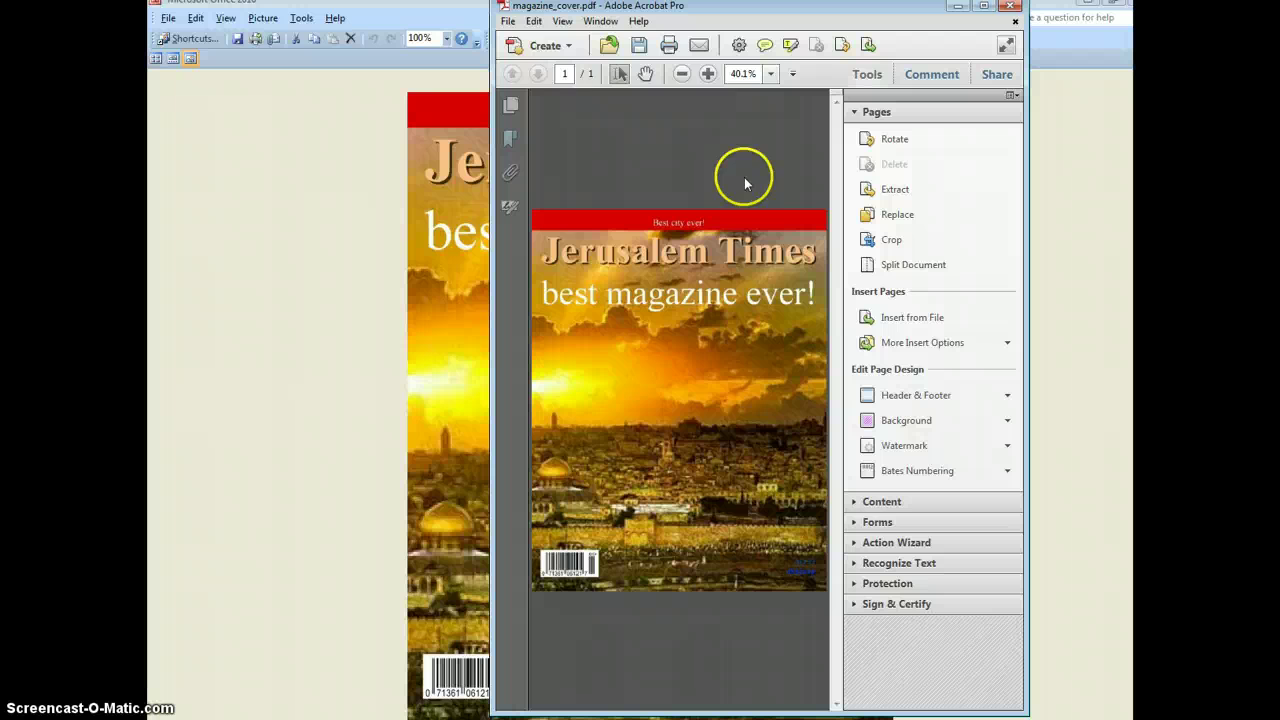
- Save the rotated magazine_cover.pdf, then close Acrobat and Picture Manager
left_click(509, 21)
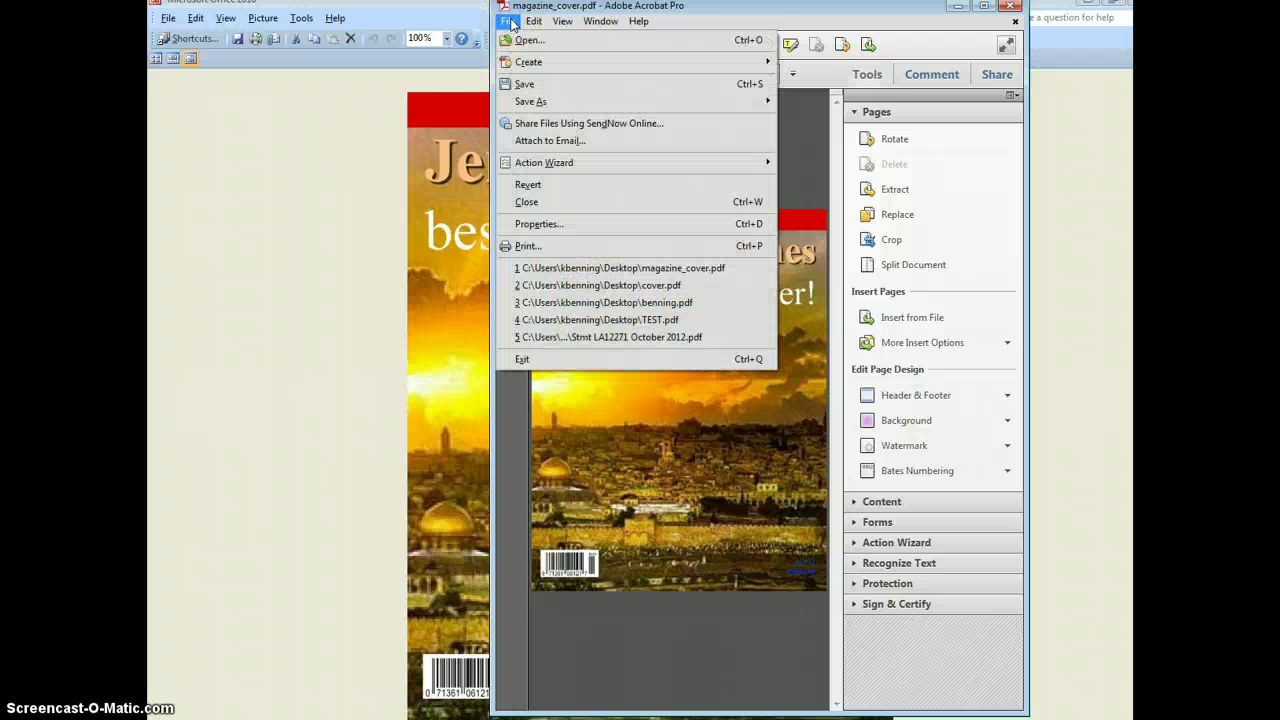
left_click(518, 86)
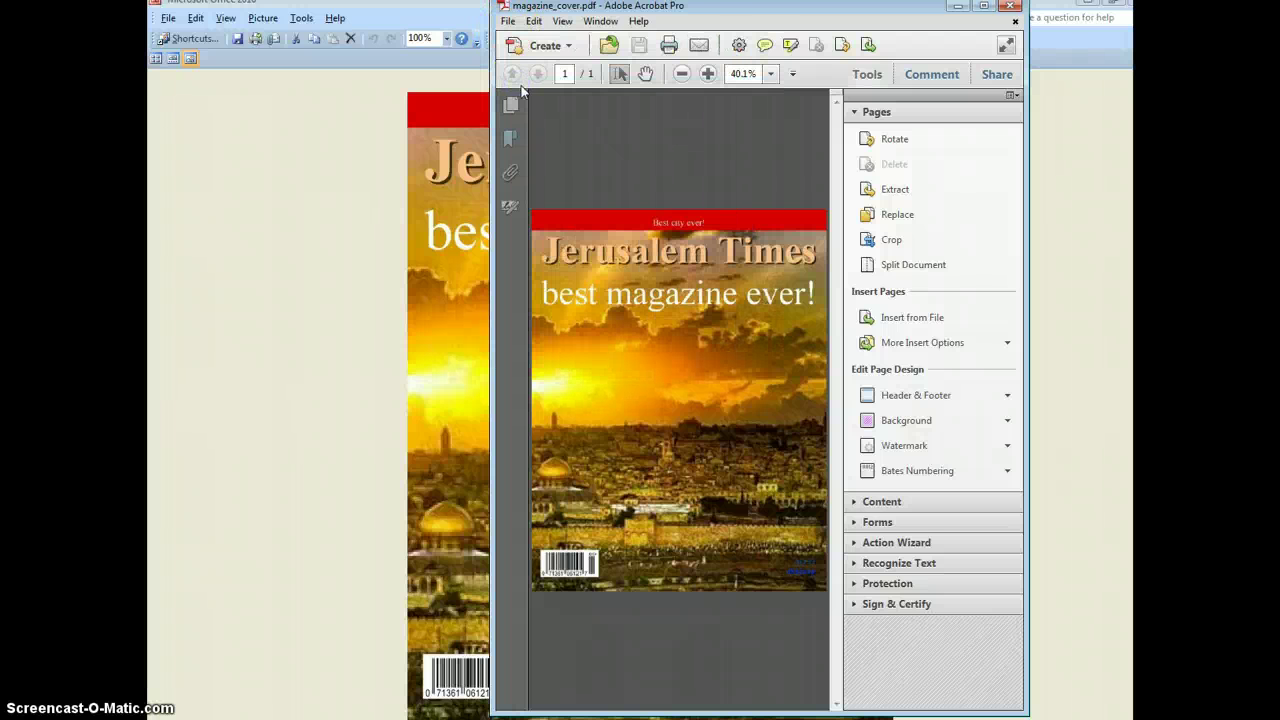
left_click(644, 183)
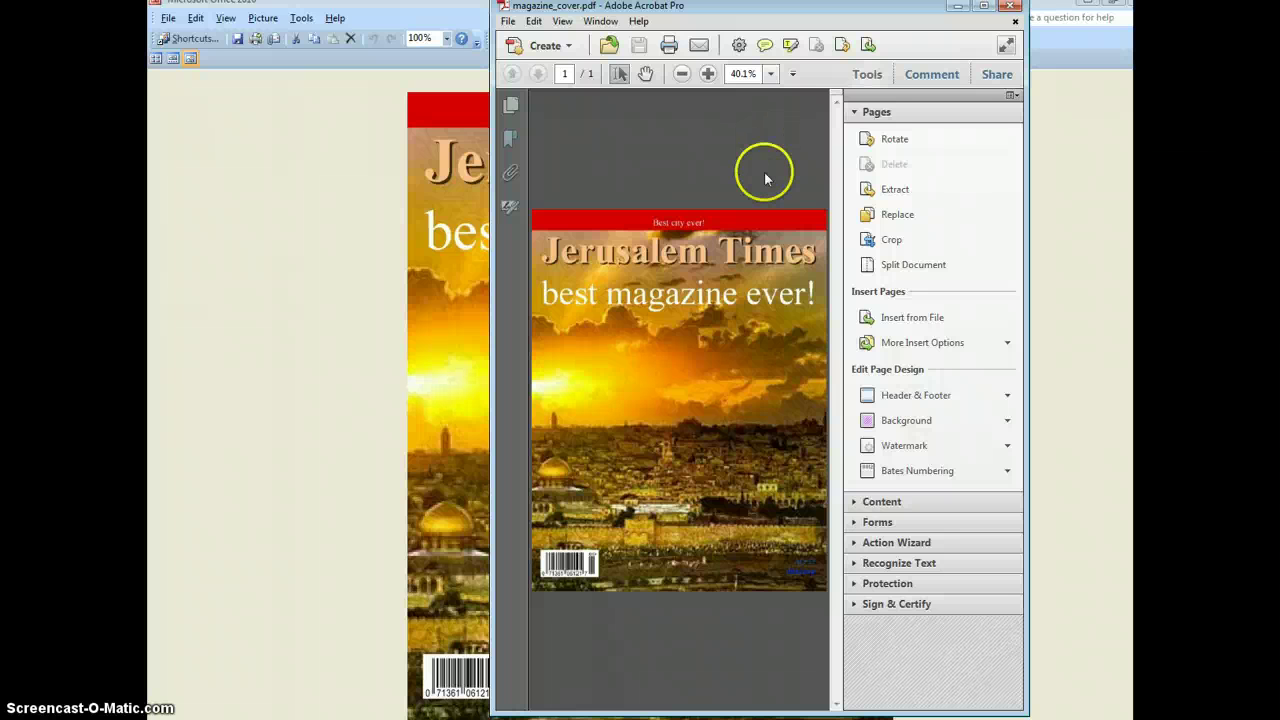
left_click(1010, 7)
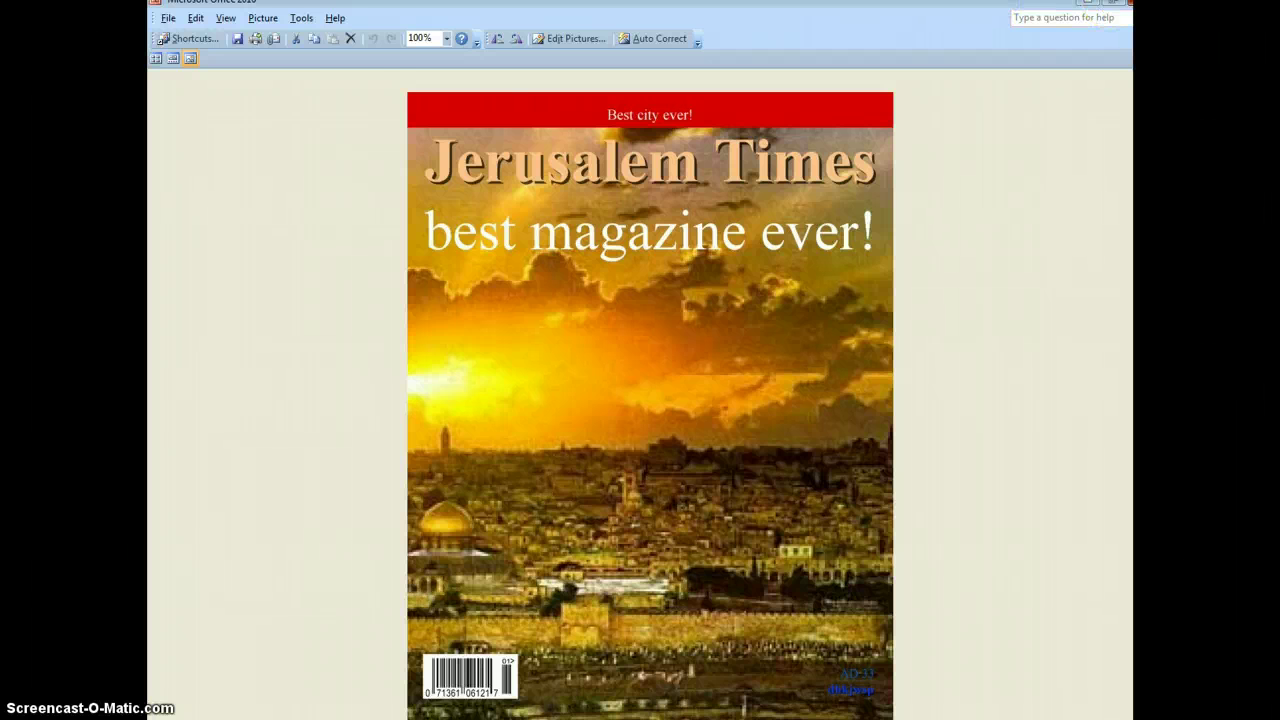
left_click(1128, 4)
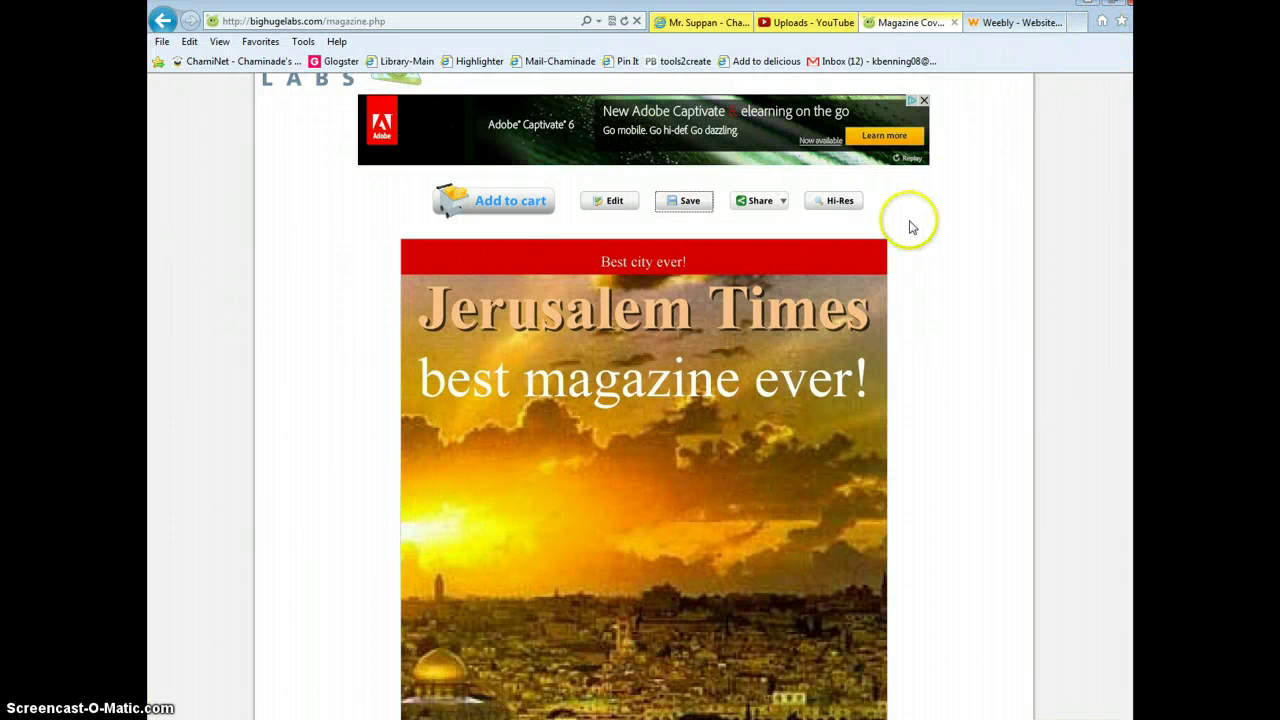